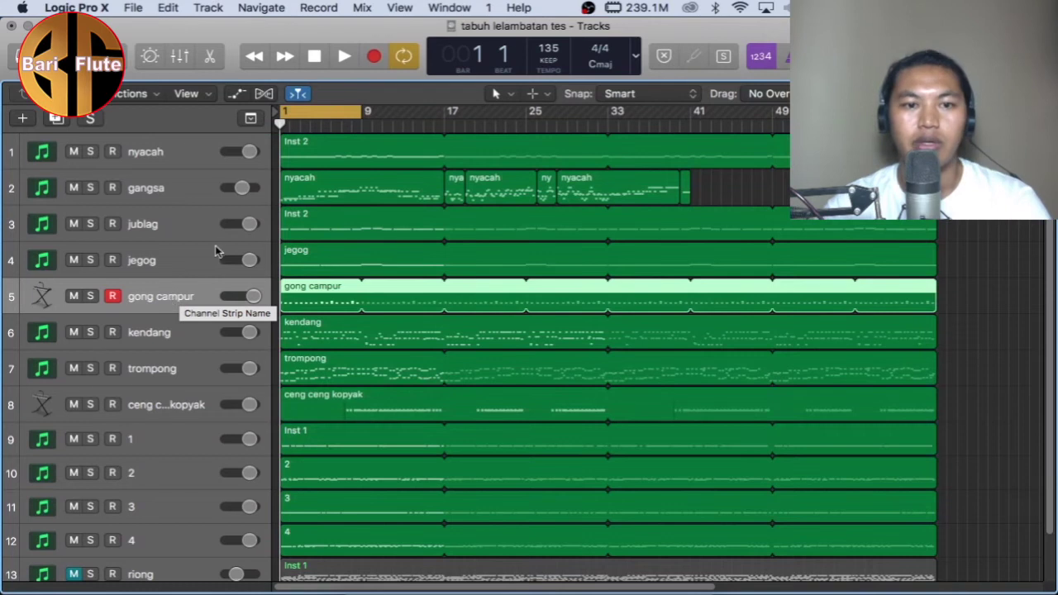
- Solo the gong campur track and play its pattern through the eight-bar cycle
scroll(278, 263, up, 10)
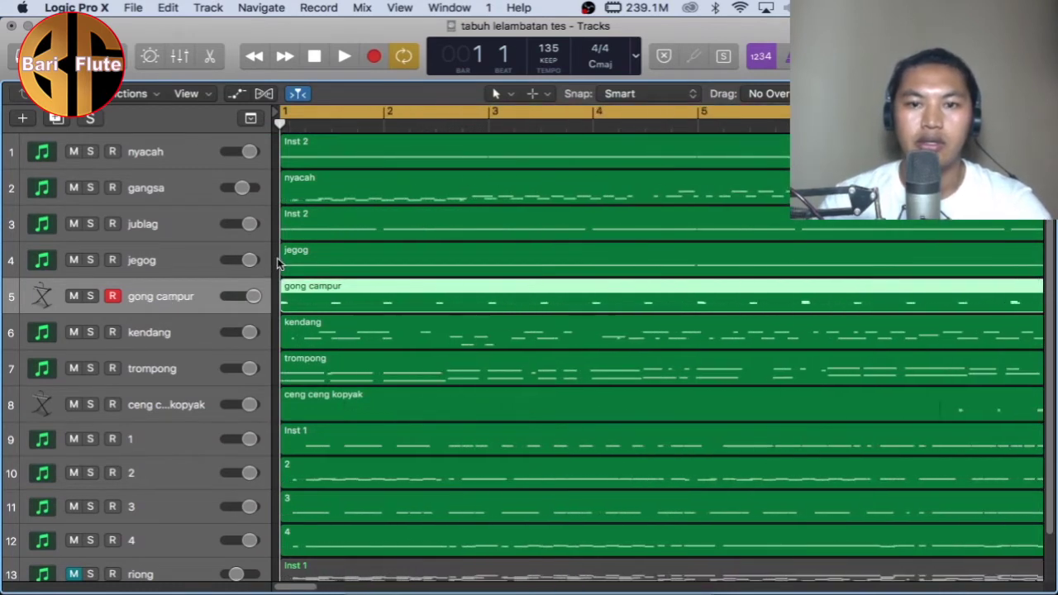
scroll(292, 278, down, 5)
scroll(292, 279, up, 3)
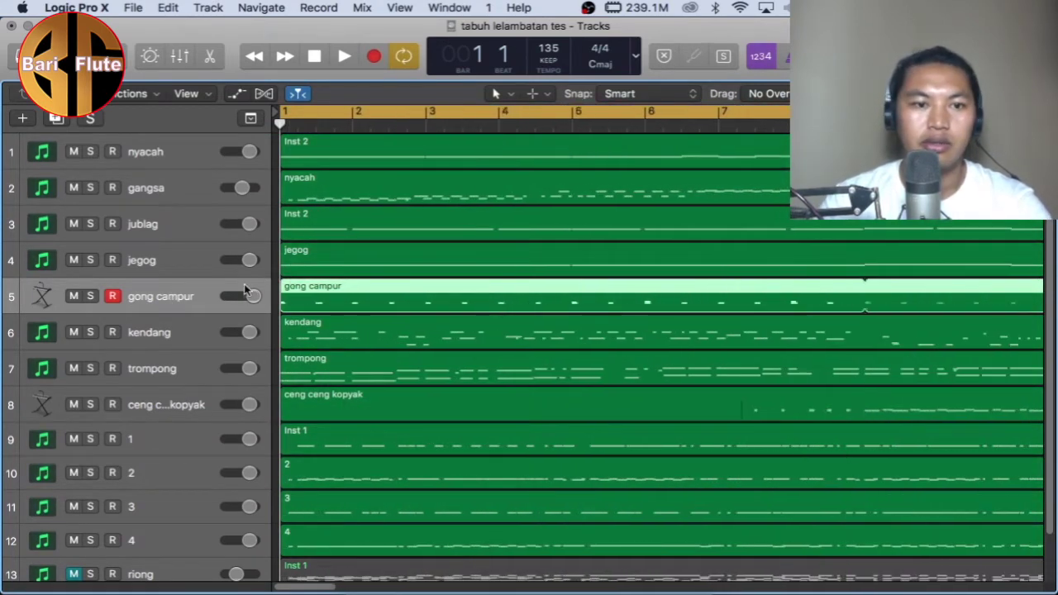
click(92, 120)
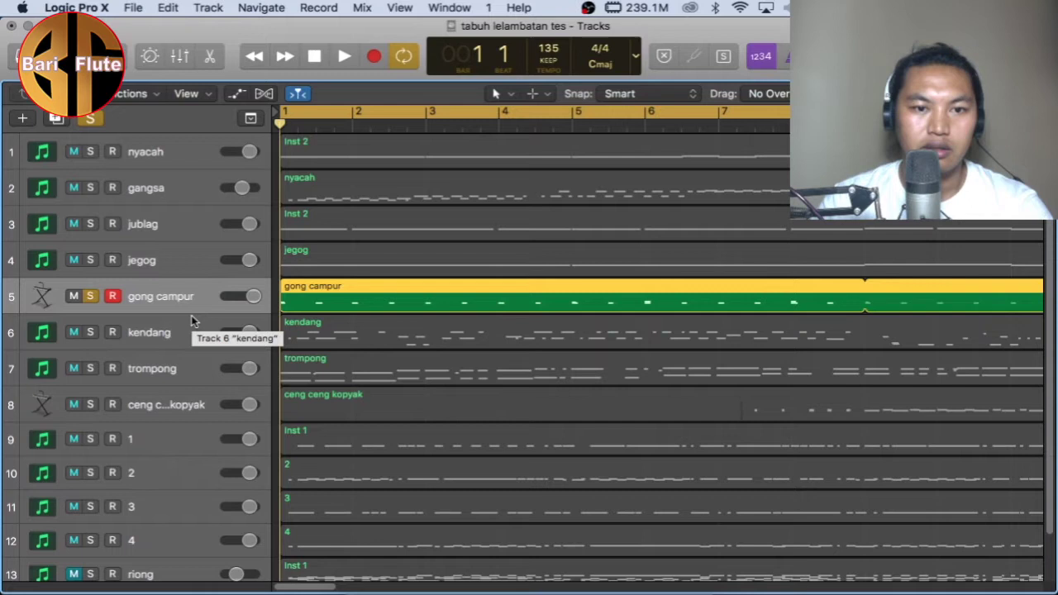
key(space)
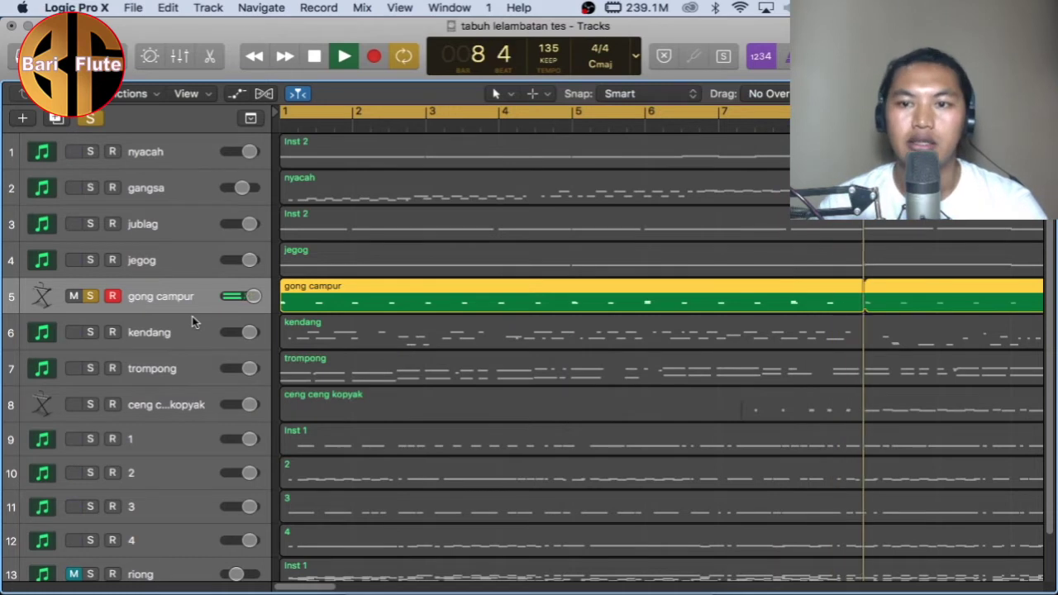
key(space)
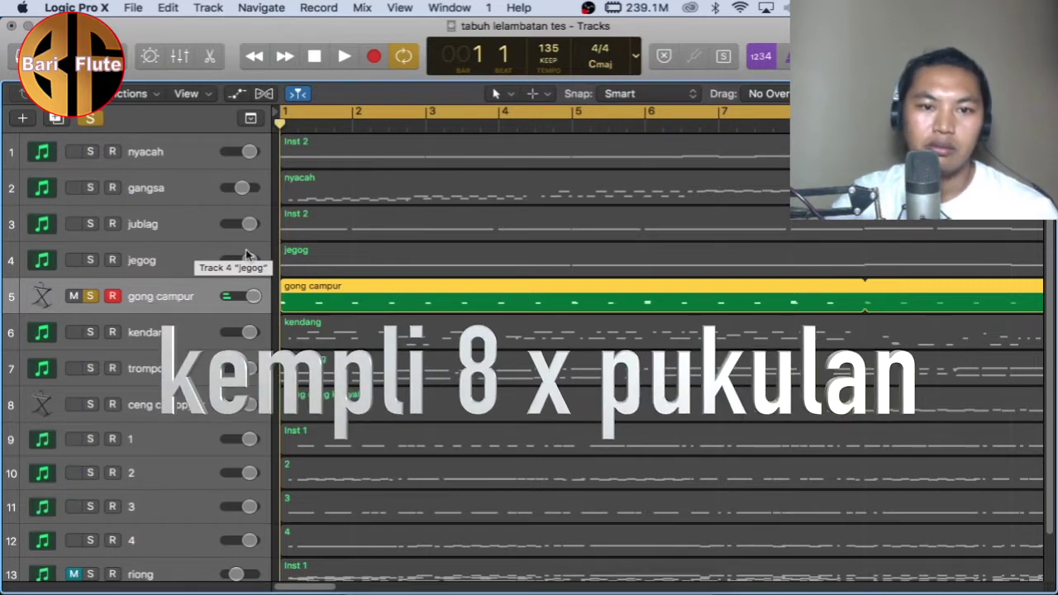
- Replay the soloed gong campur pattern several times to examine the kempli, gong and kempur strokes
key(space)
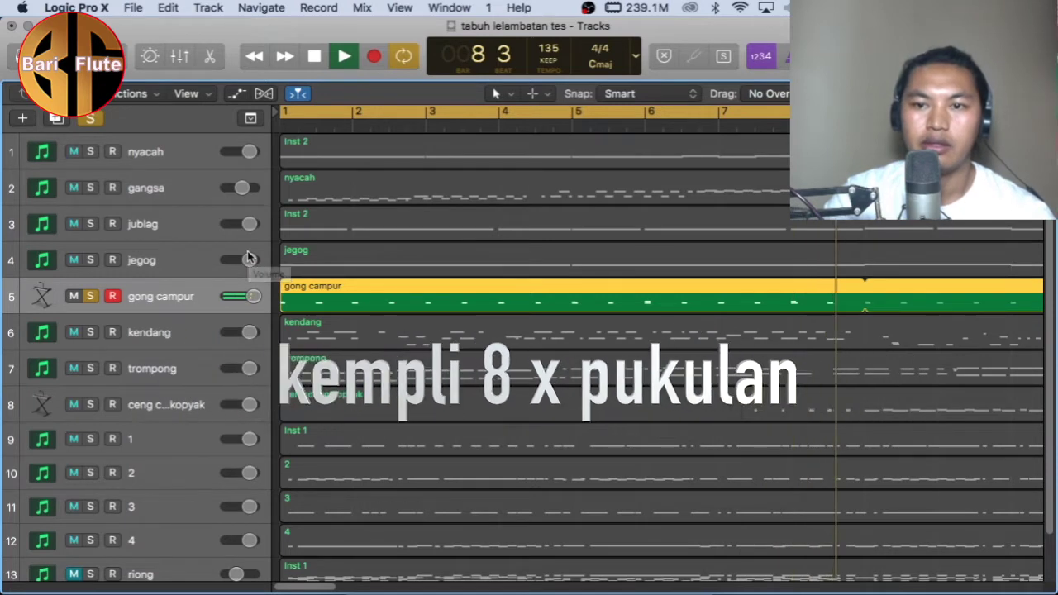
key(space)
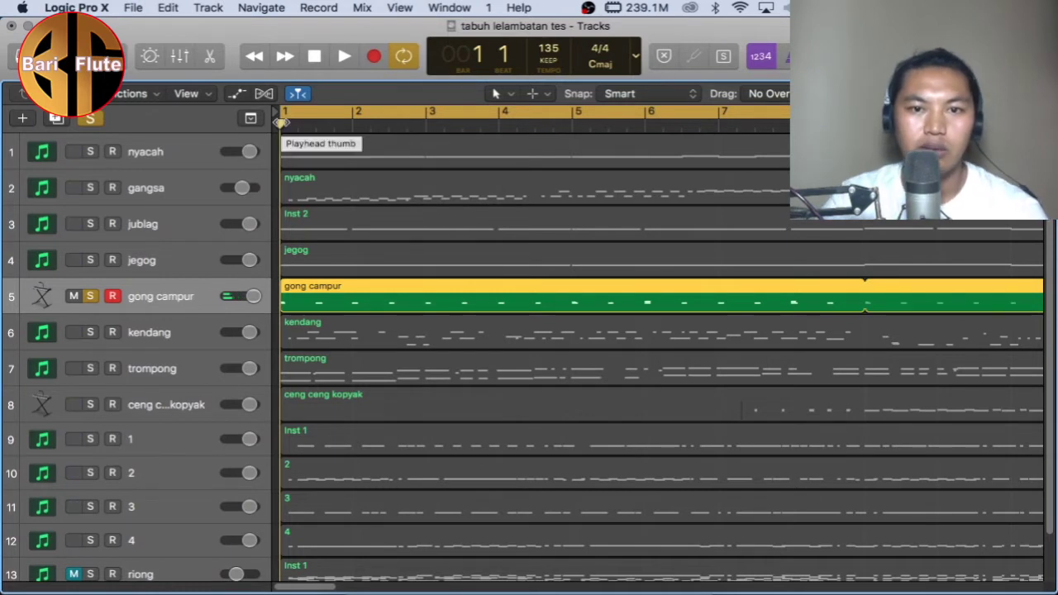
key(space)
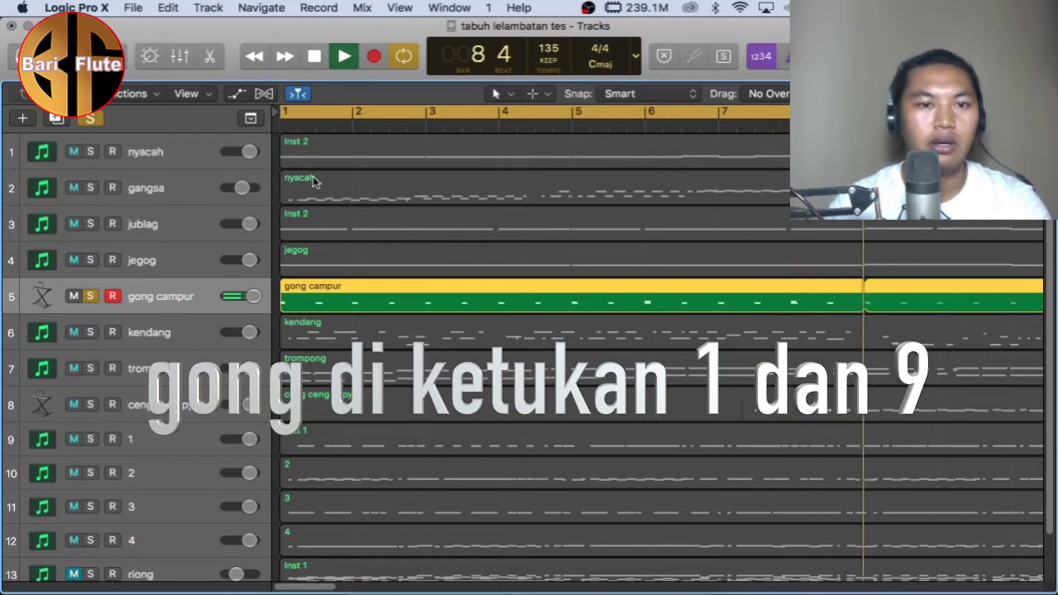
key(space)
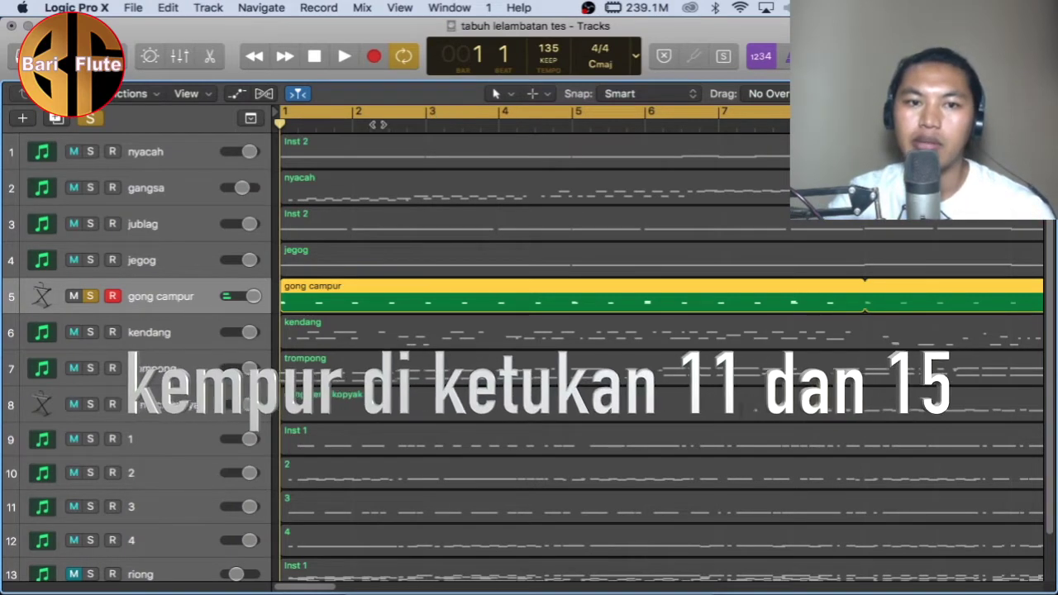
key(space)
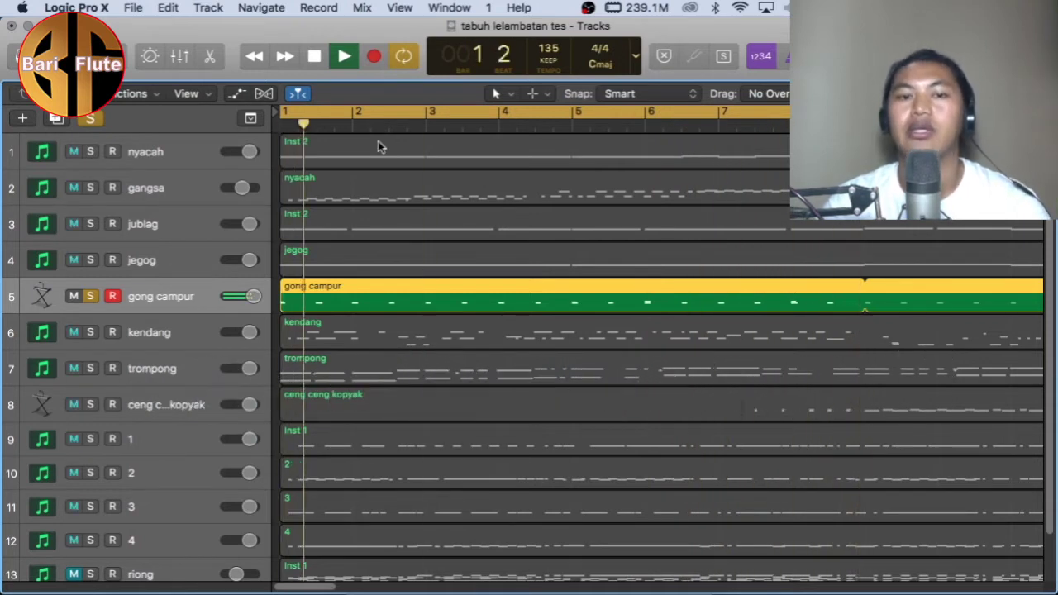
key(space)
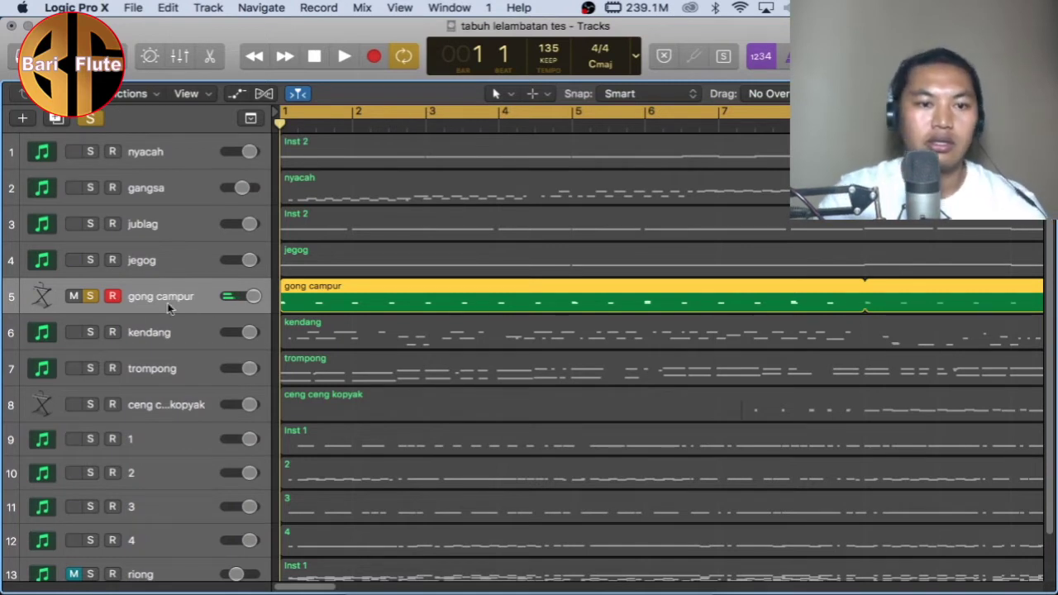
- Add the nyacah track to the solo during playback and listen to it together with gong campur
key(space)
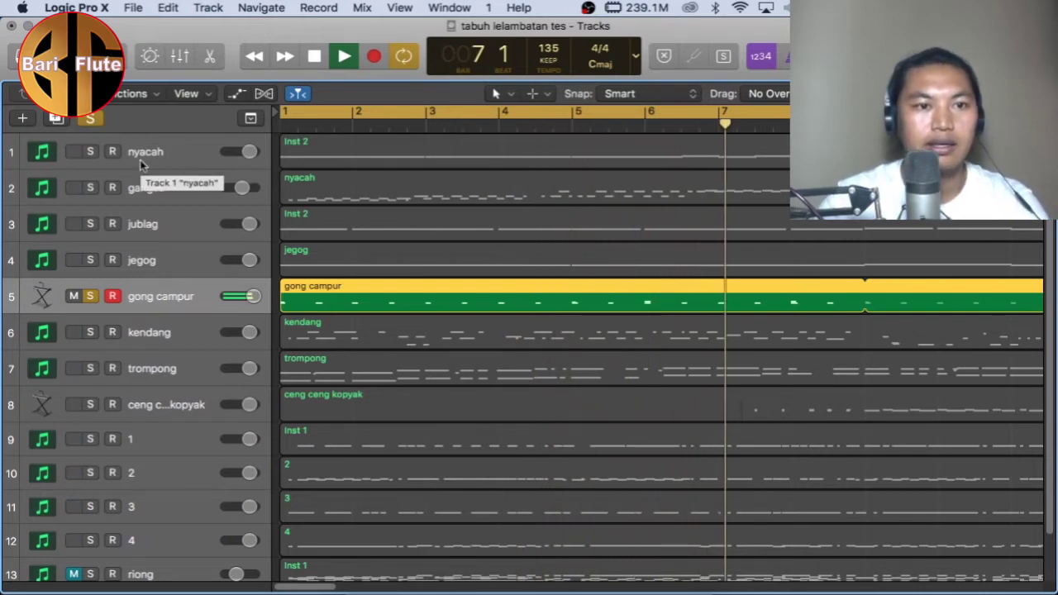
click(91, 152)
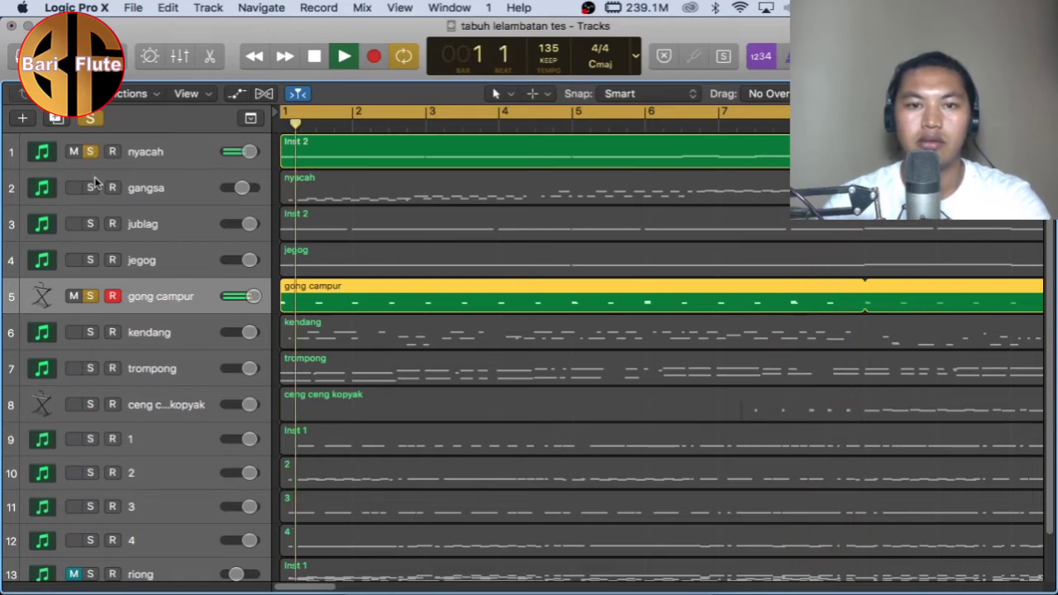
key(space)
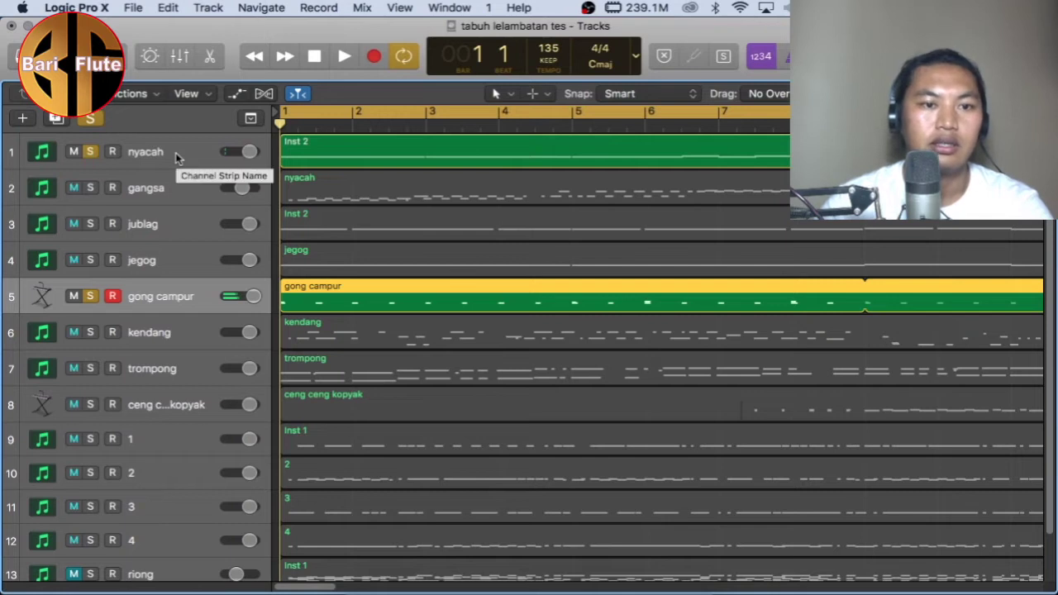
- Solo the jublag track as well and play it along with nyacah and gong campur
click(90, 224)
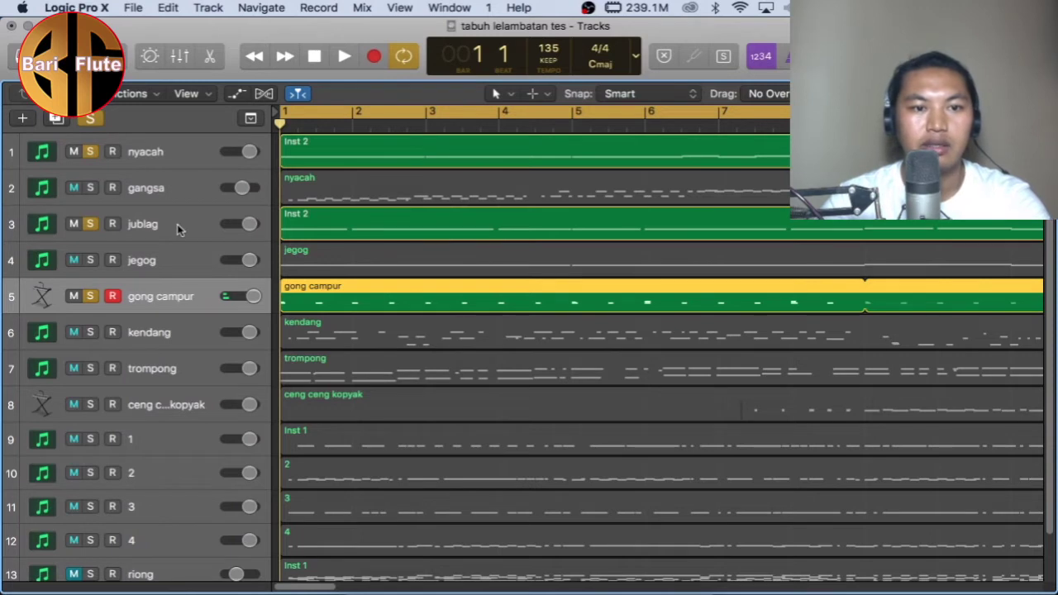
key(space)
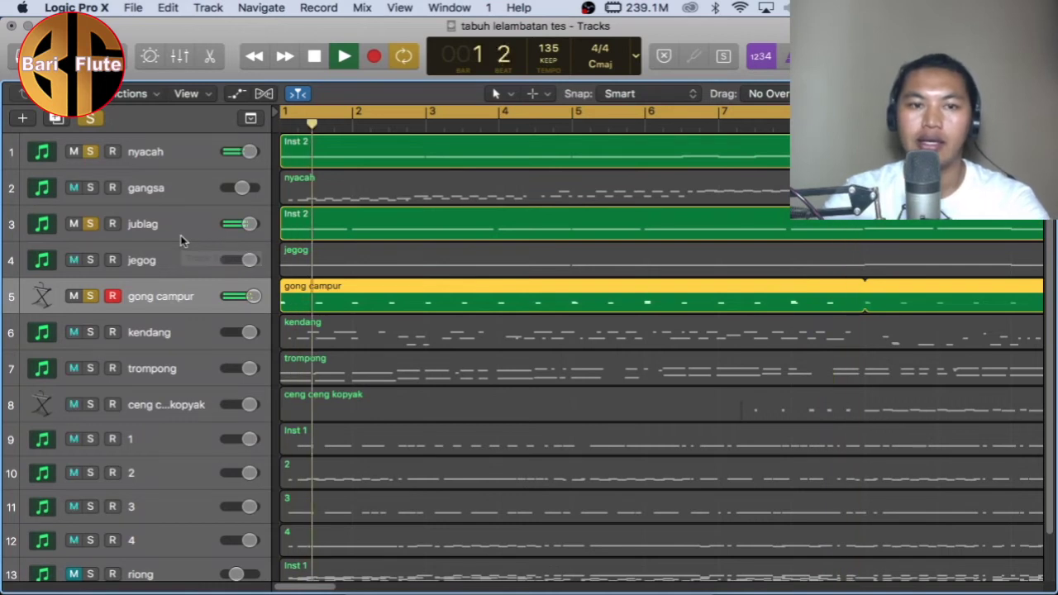
key(space)
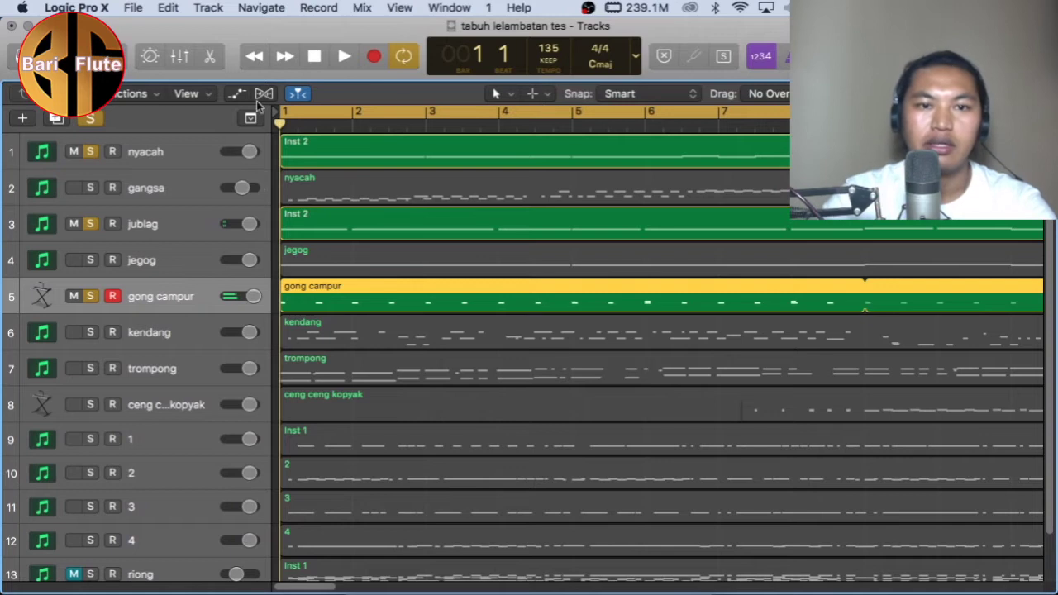
- Select and solo the jegog track, and play the cycle twice with the other soloed tracks
click(174, 260)
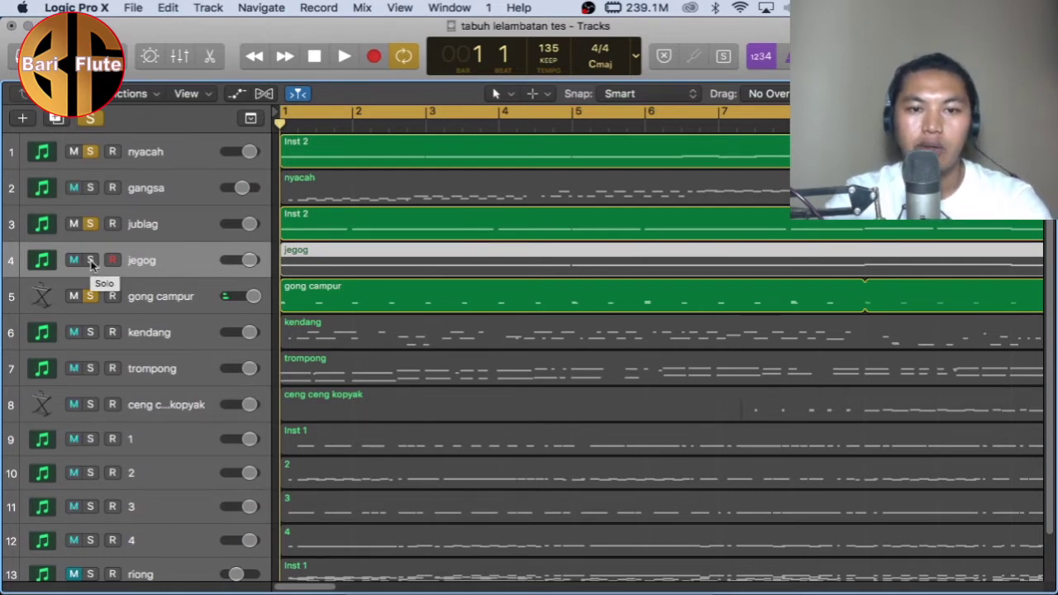
scroll(155, 265, down, 1)
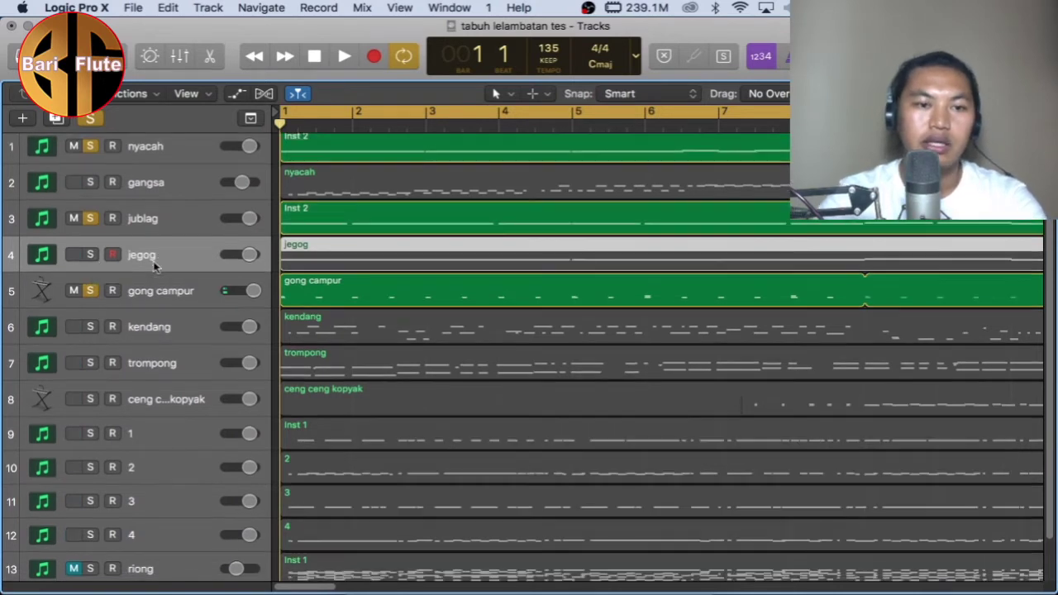
click(91, 255)
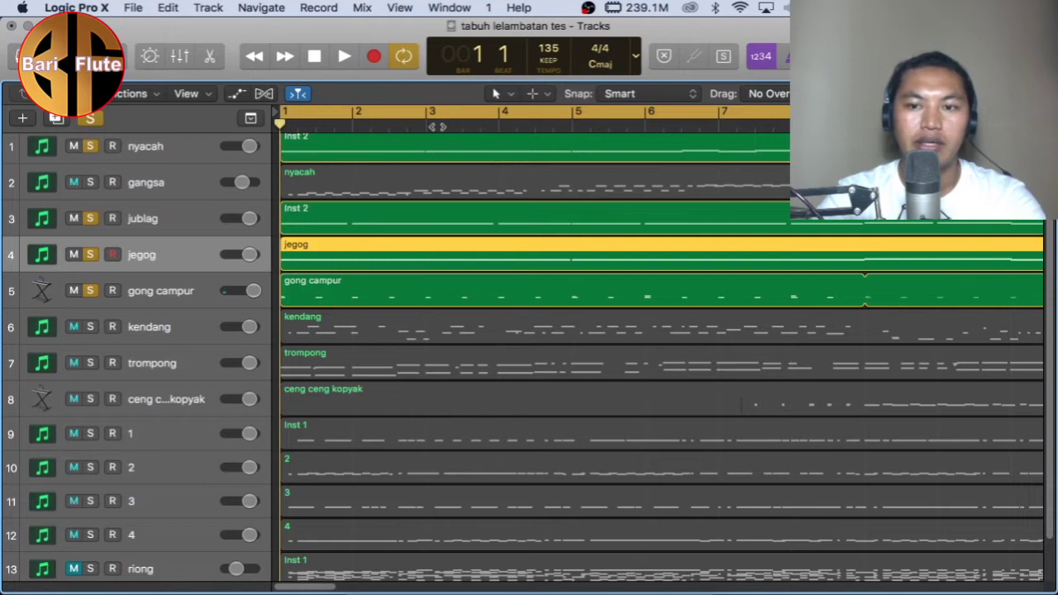
key(space)
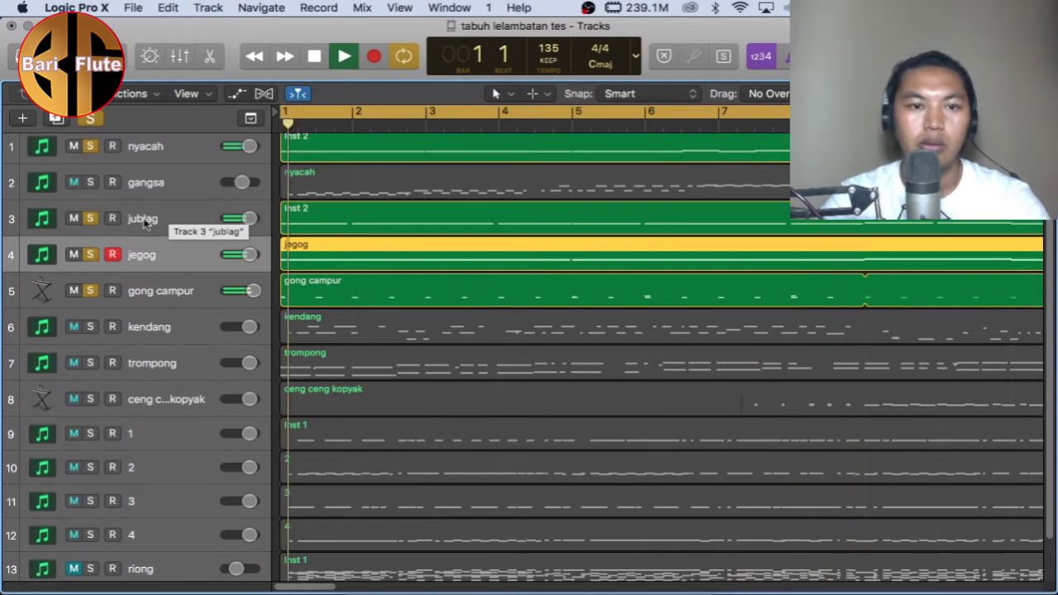
key(space)
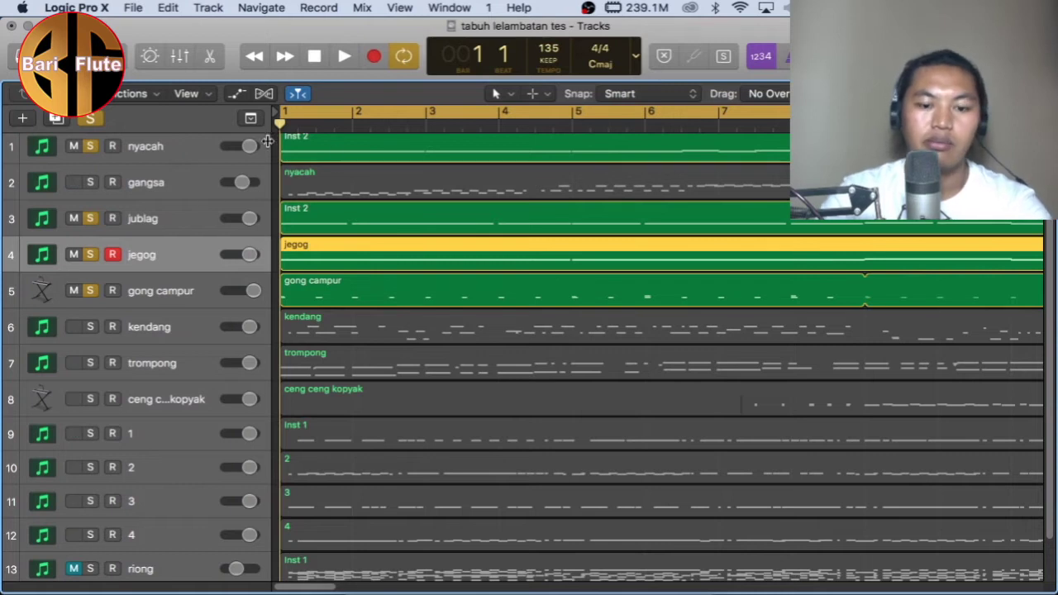
key(space)
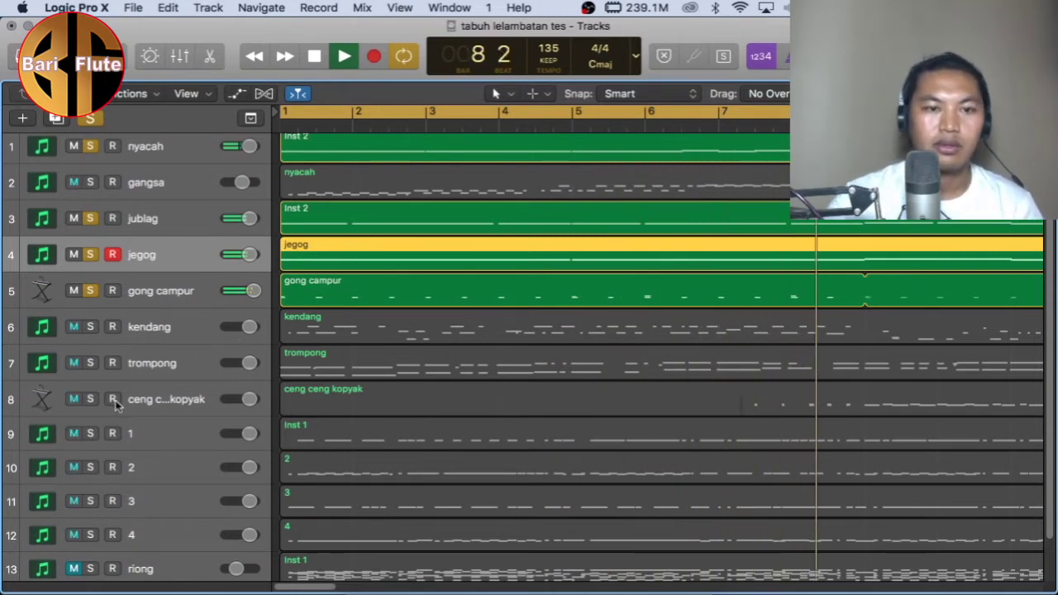
key(space)
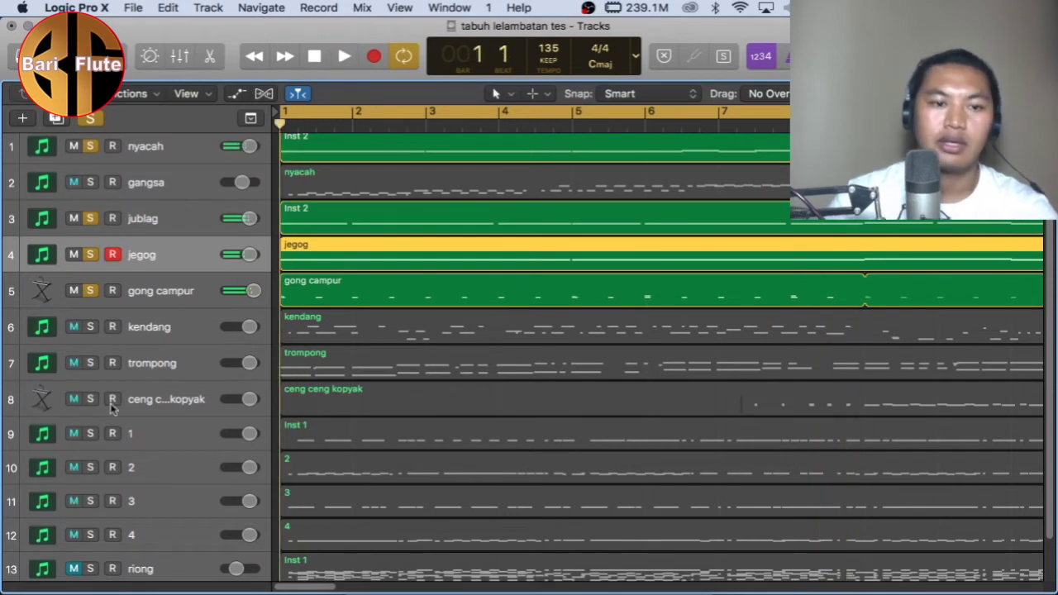
- Solo the trompong track and raise its volume slightly while the cycle plays
scroll(230, 438, down, 1)
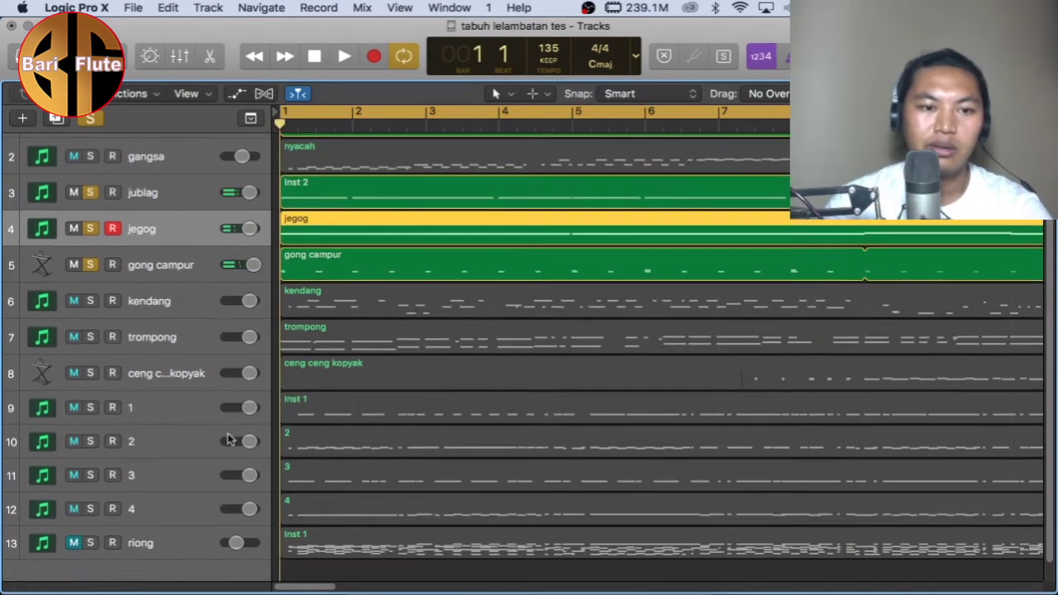
click(93, 341)
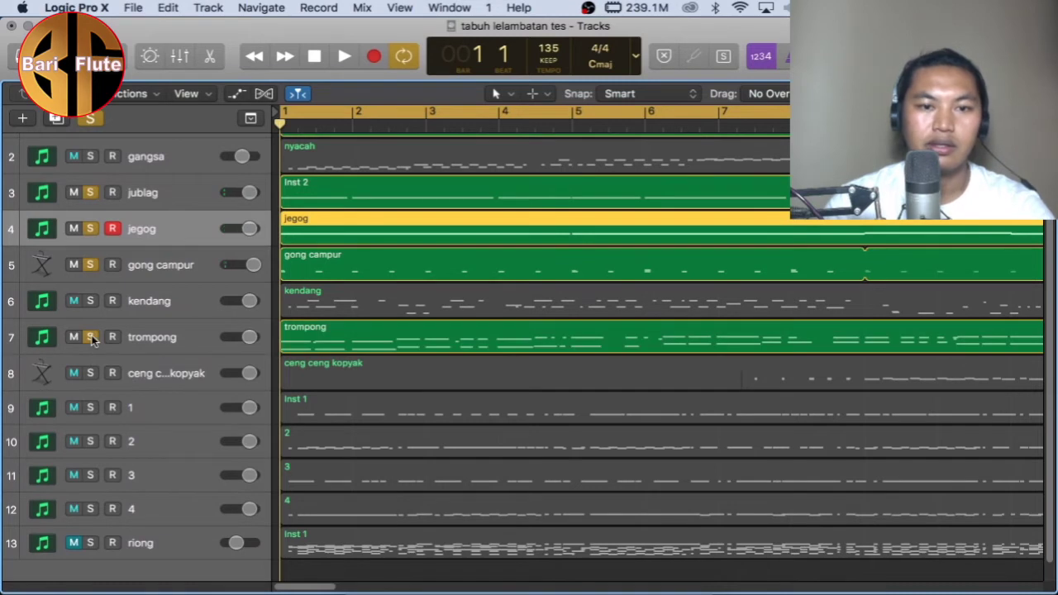
key(space)
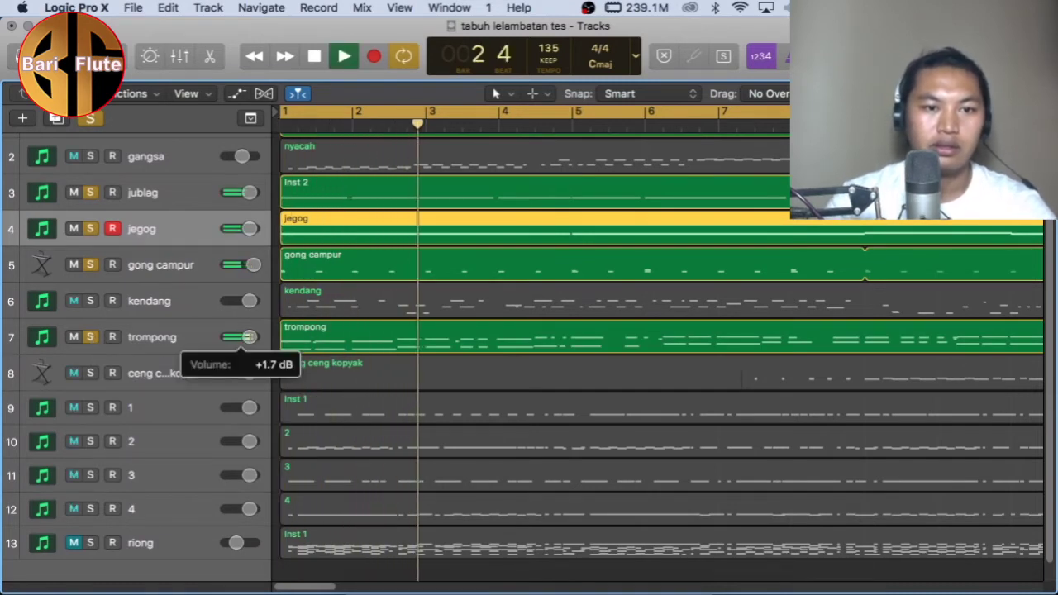
click(201, 338)
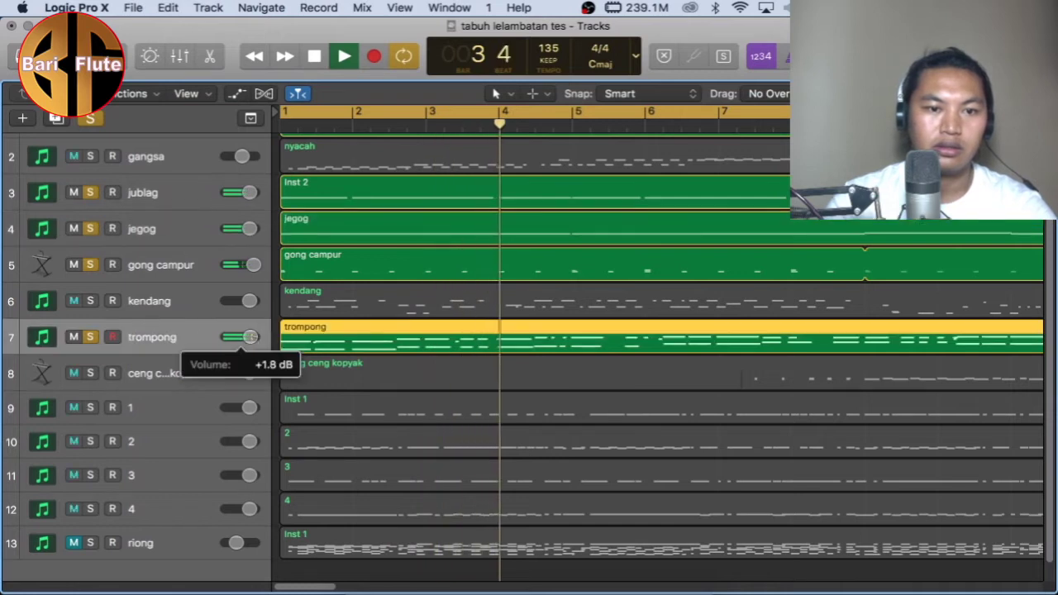
drag(251, 337, 254, 337)
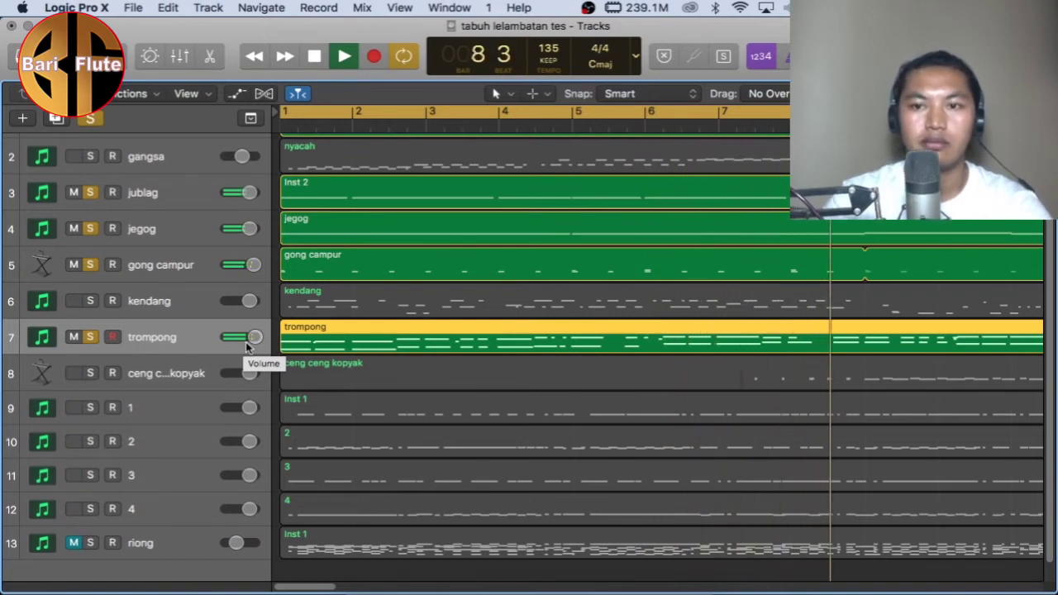
key(space)
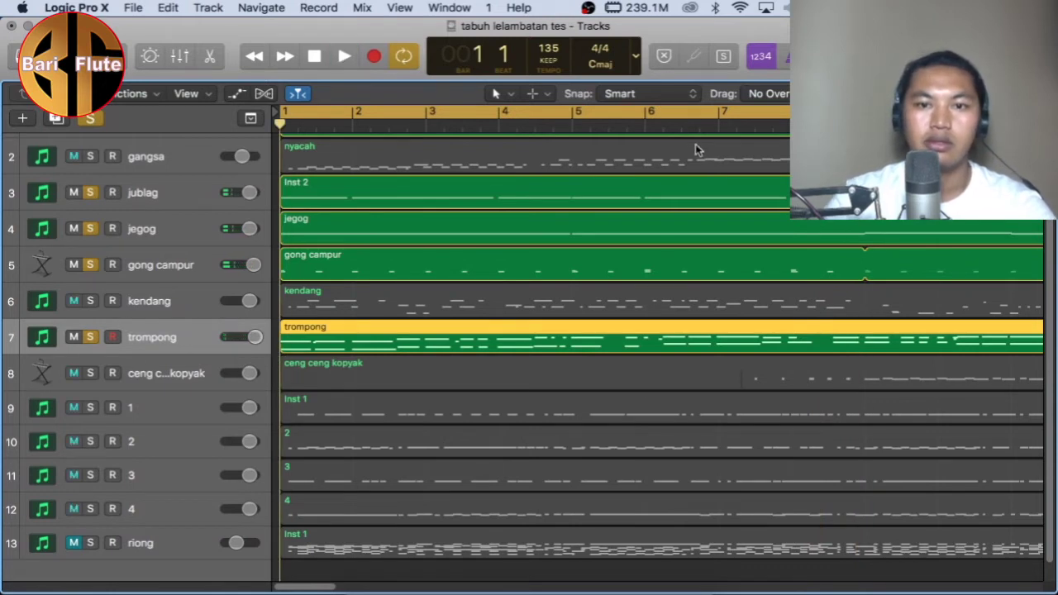
- Extend the cycle range to end at bar 17 and play the soloed tracks over it
scroll(696, 150, down, 5)
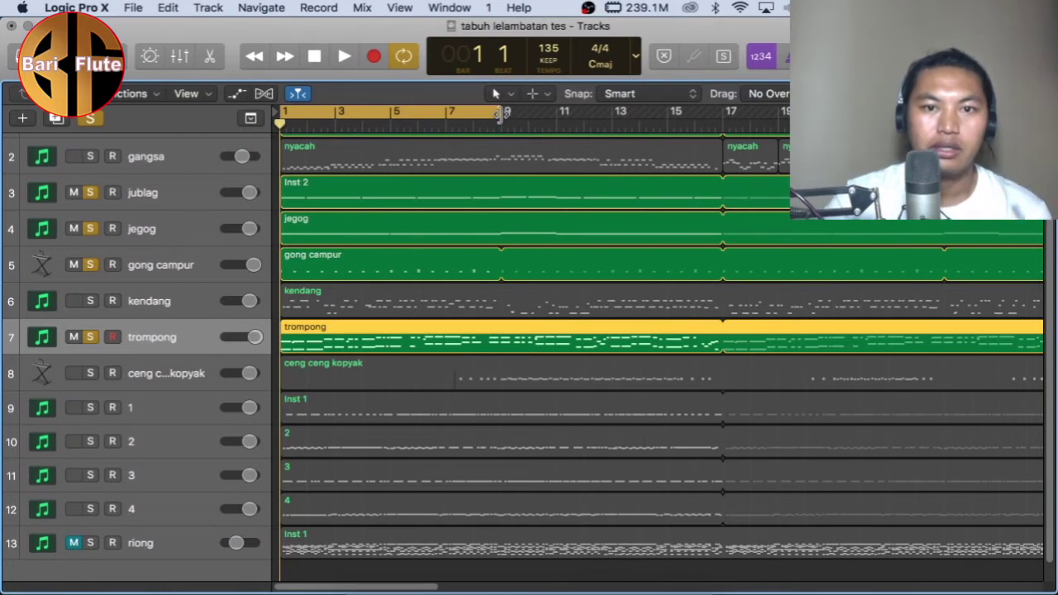
drag(499, 114, 724, 114)
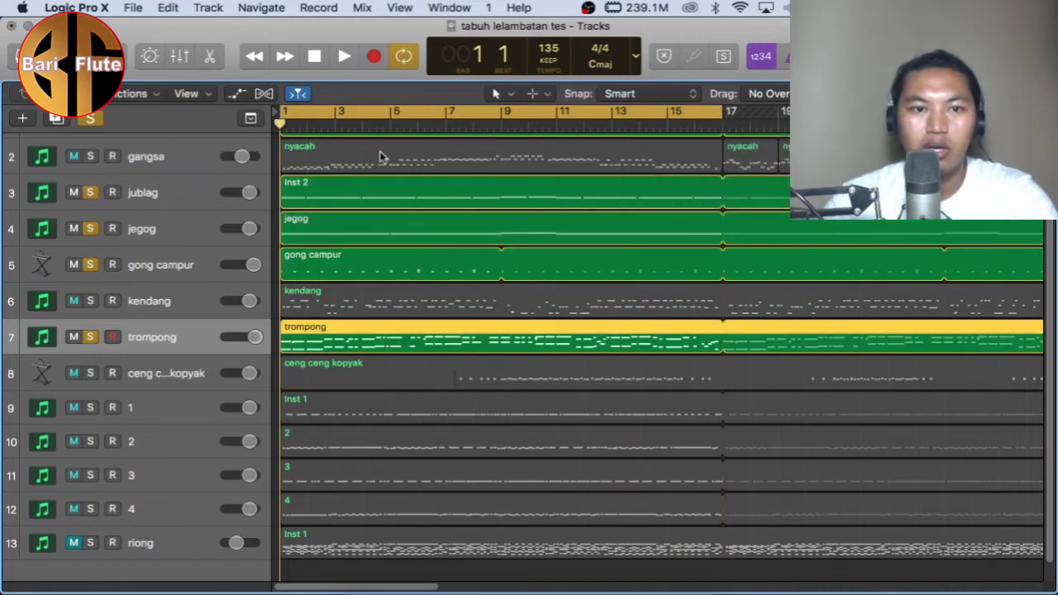
key(space)
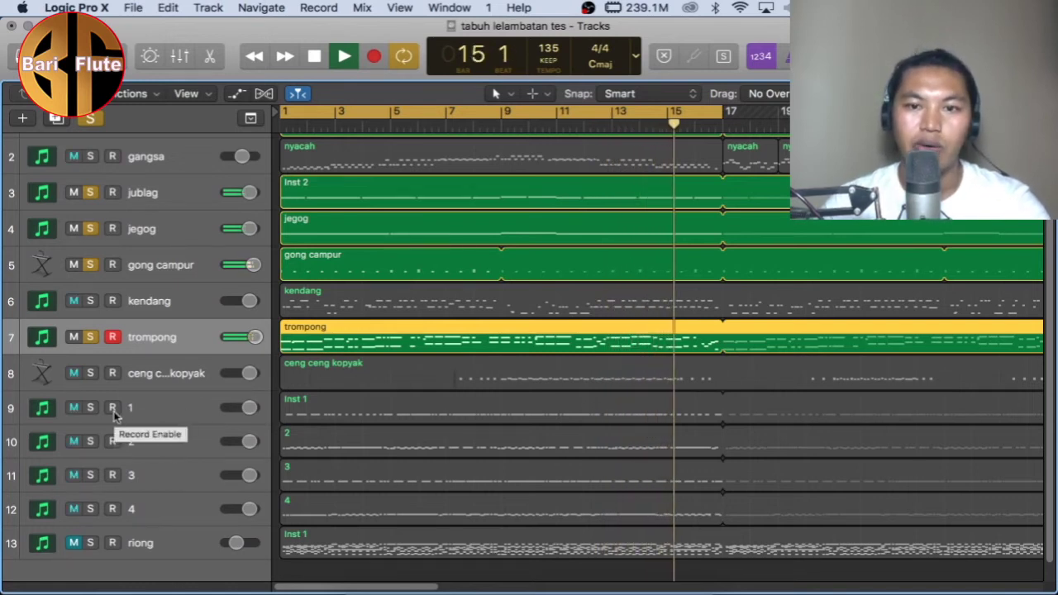
- Select and solo track 1, and restart playback of the cycle with the other soloed tracks
scroll(138, 307, down, 1)
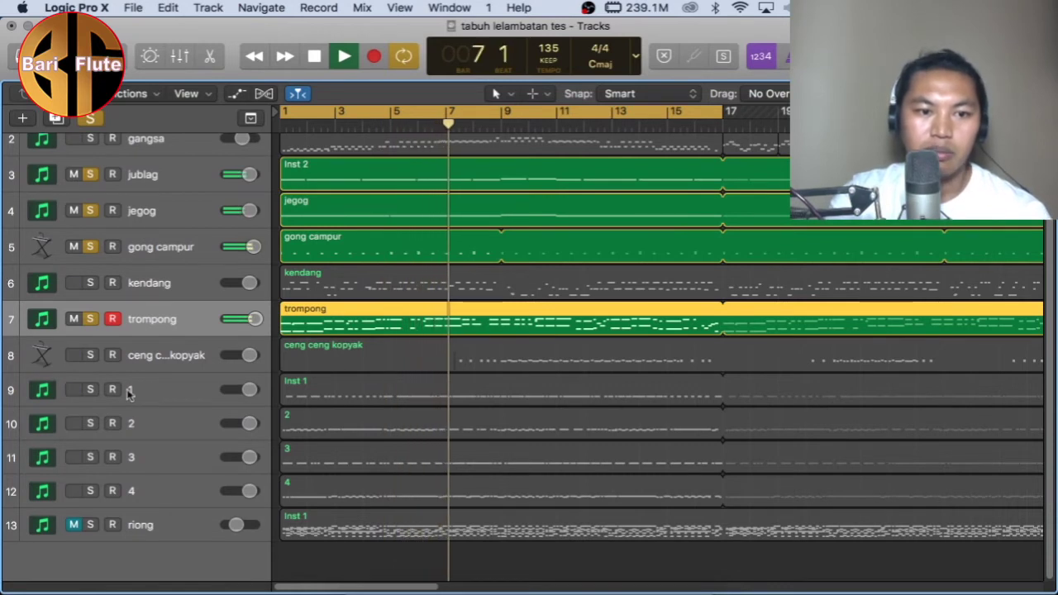
click(164, 392)
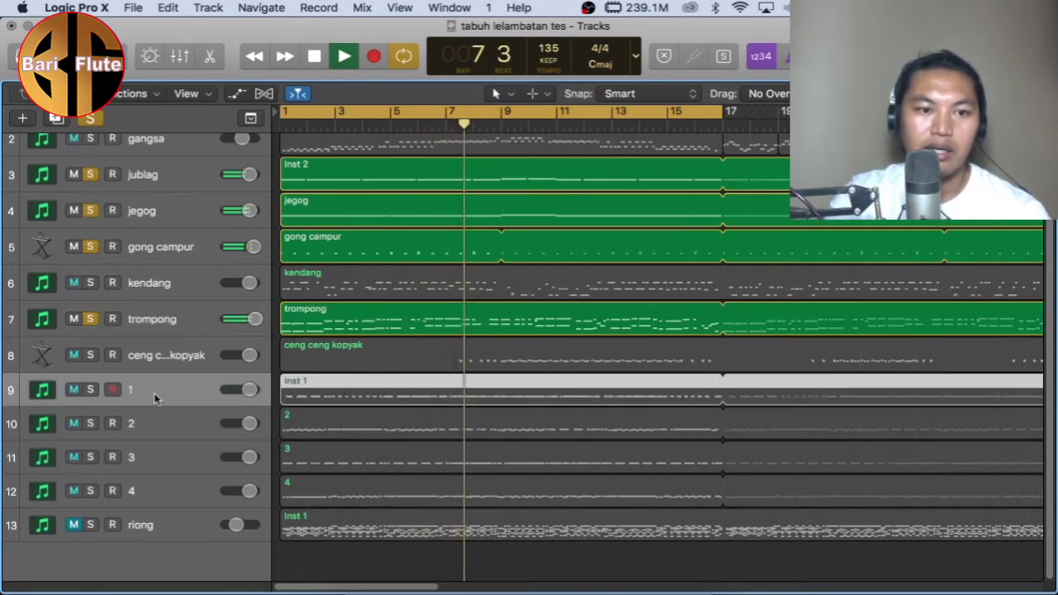
click(91, 391)
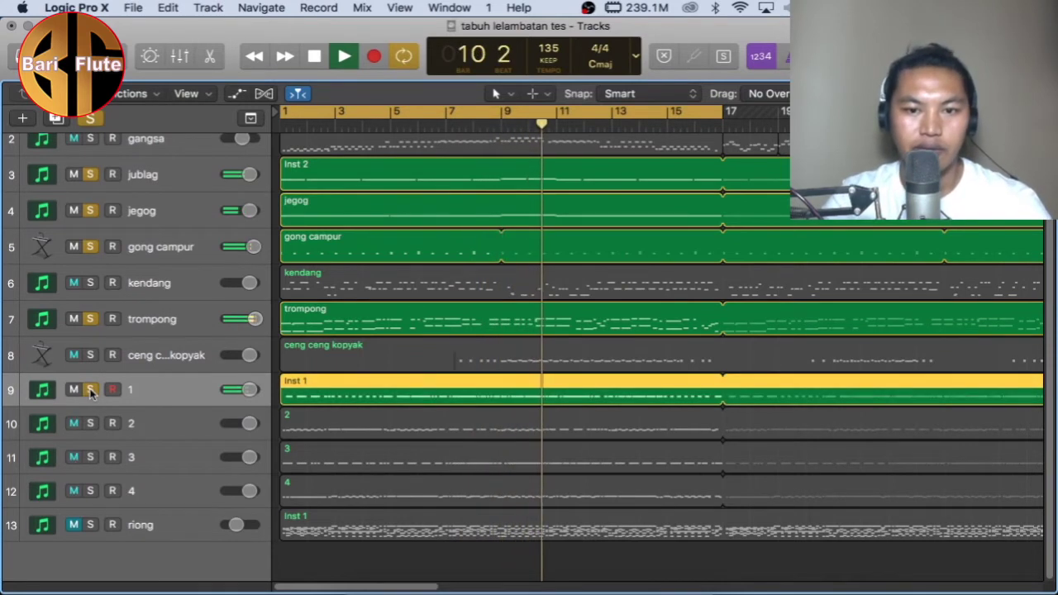
key(space)
key(space)
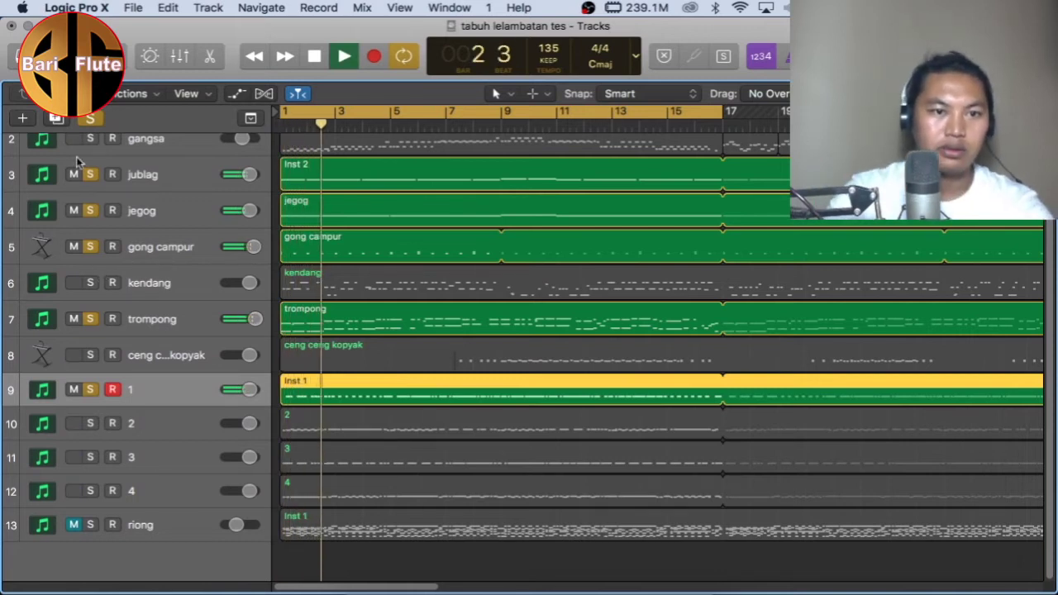
- Unsolo the trompong track, raise the volume of tracks 1, 2 and 3 slightly, and stop playback
scroll(95, 207, up, 2)
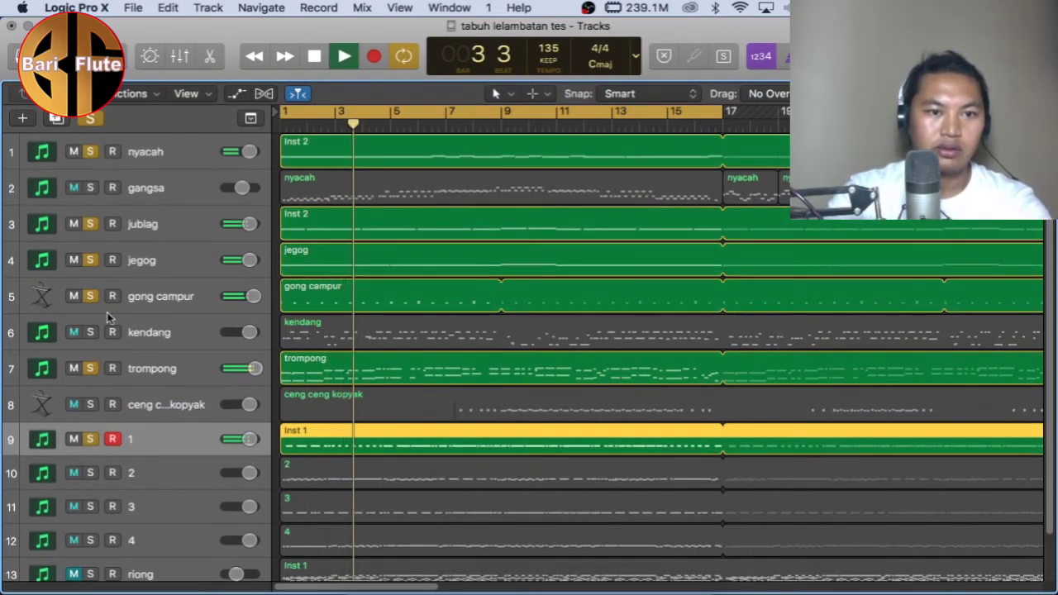
click(91, 368)
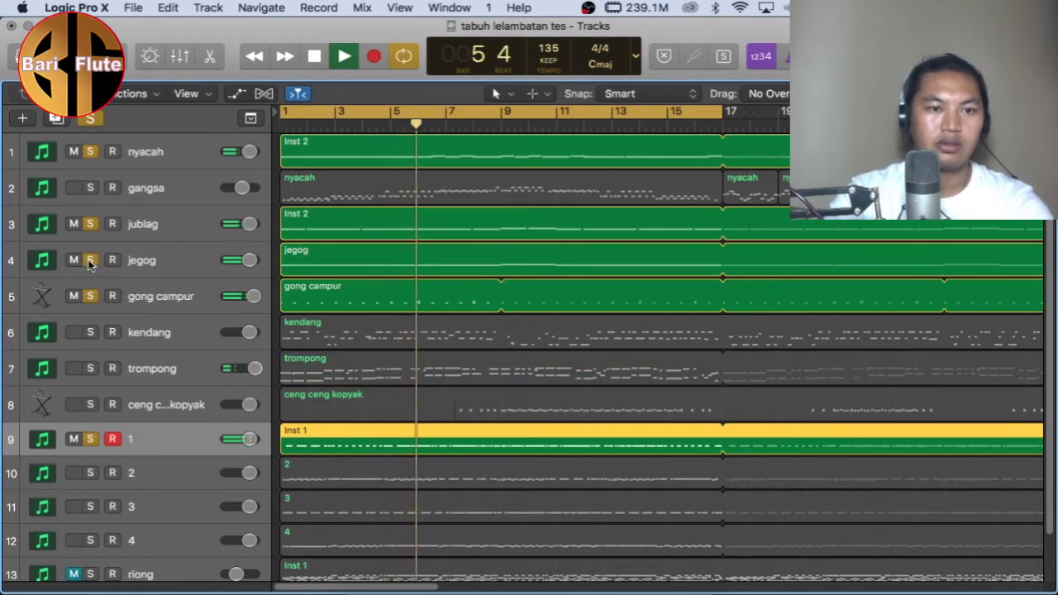
scroll(97, 269, down, 1)
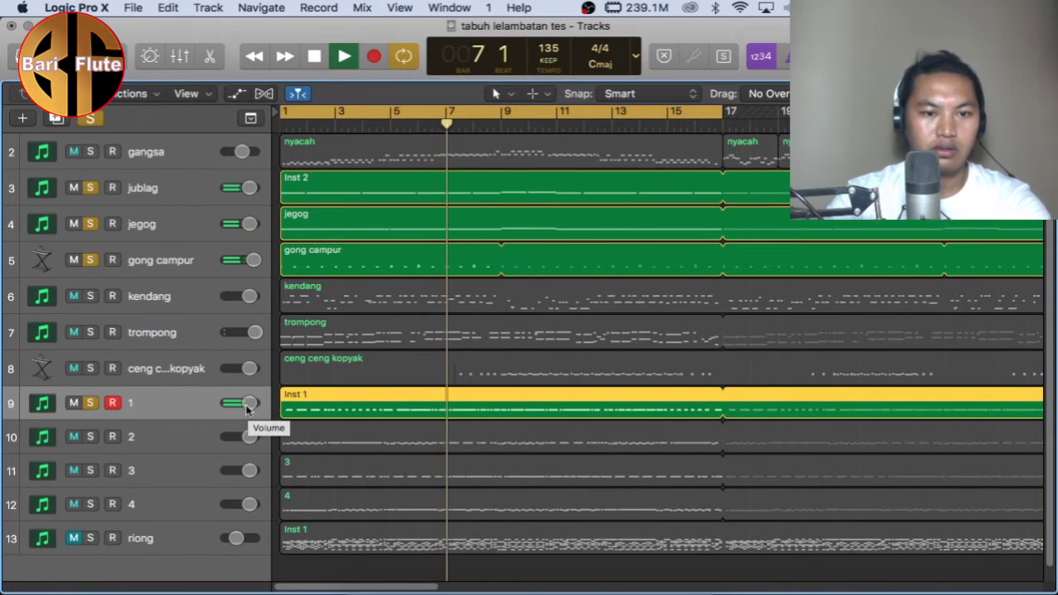
drag(251, 403, 251, 471)
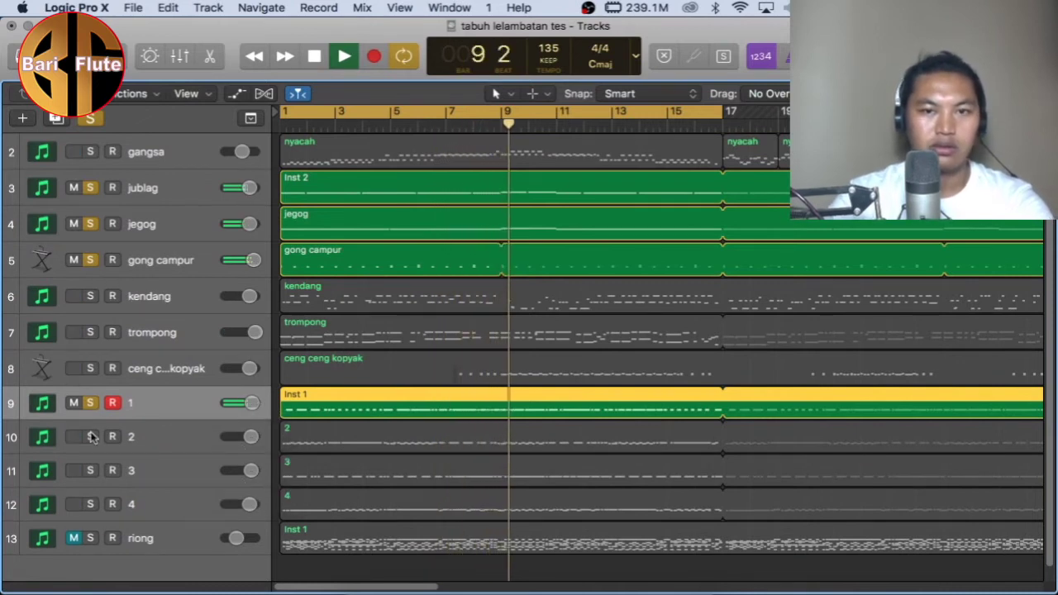
key(space)
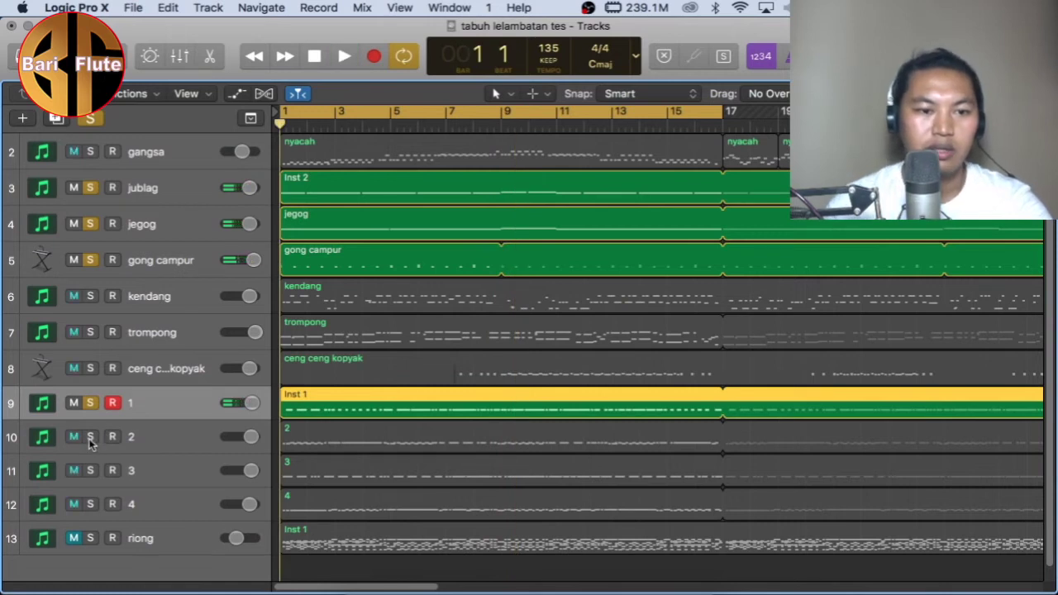
- Solo track 2 and play it together with track 1, unsolo track 1 to hear track 2 without it, and stop playback
click(90, 436)
key(space)
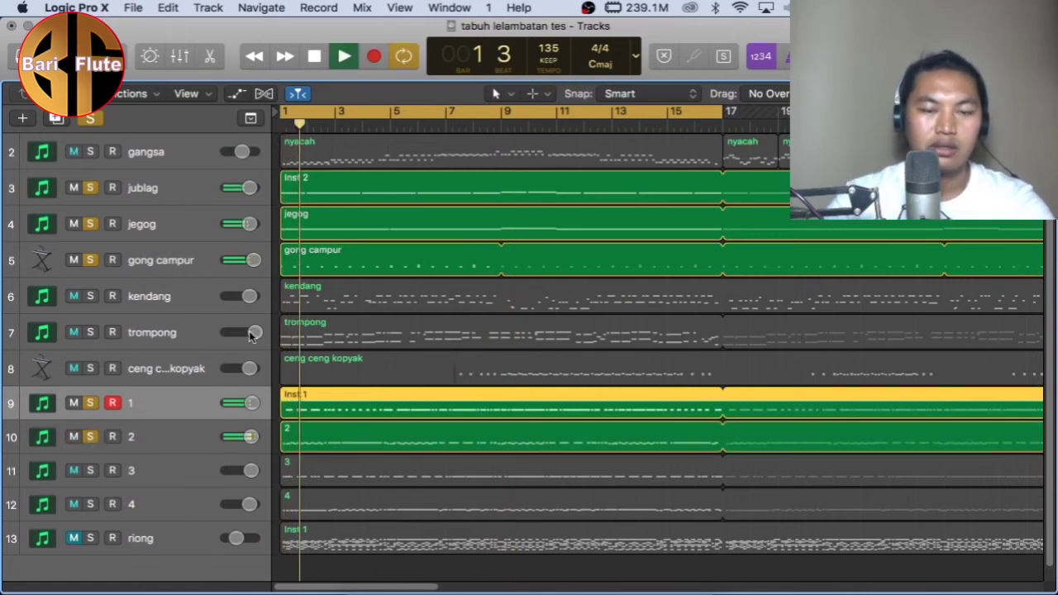
scroll(266, 347, down, 1)
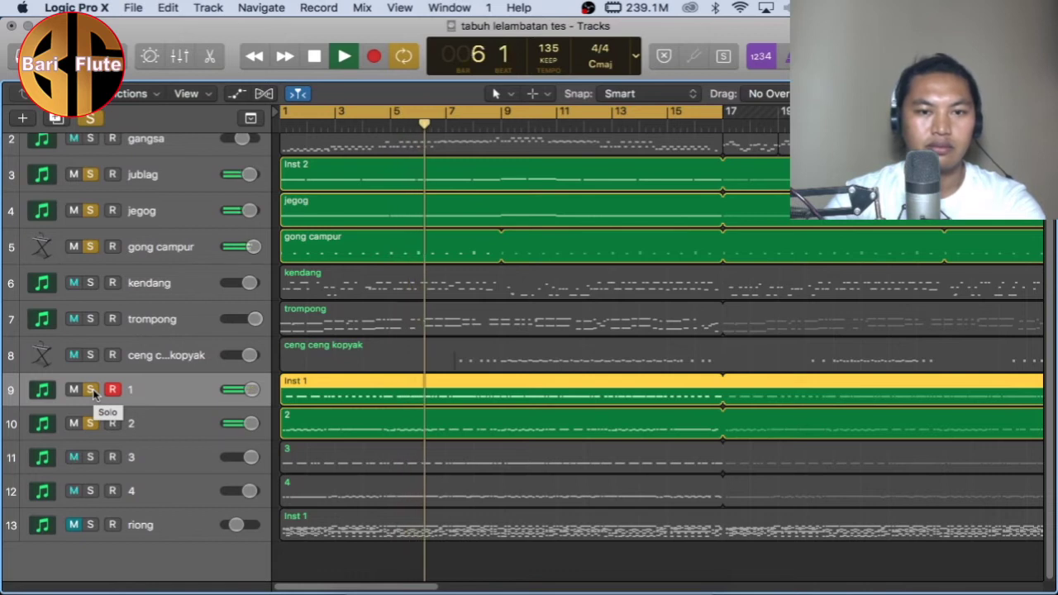
click(93, 394)
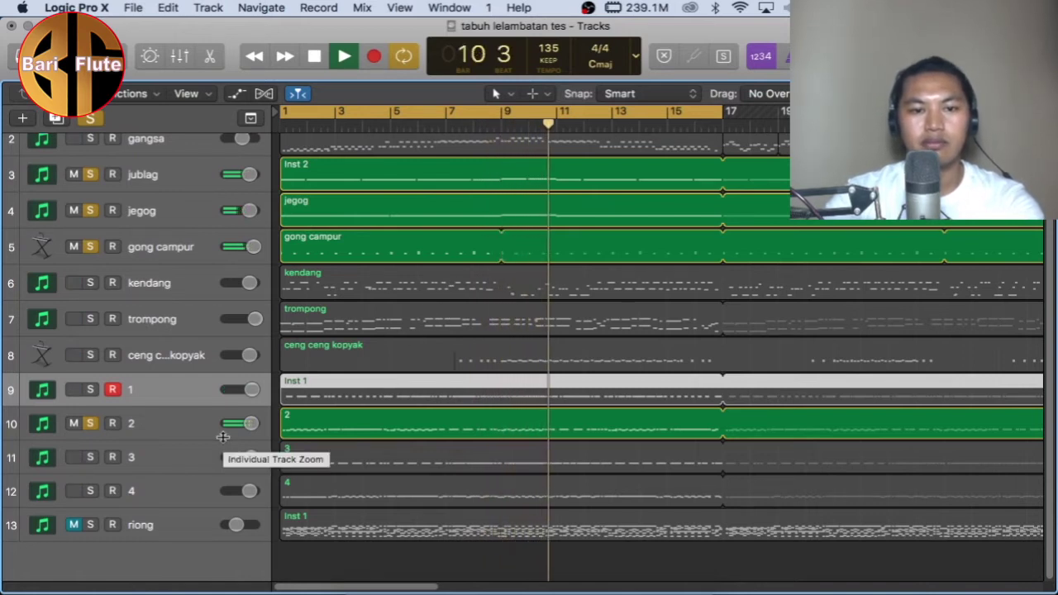
key(space)
- Swap the solo from track 2 to track 3 and play the cycle with the remaining soloed tracks
click(91, 423)
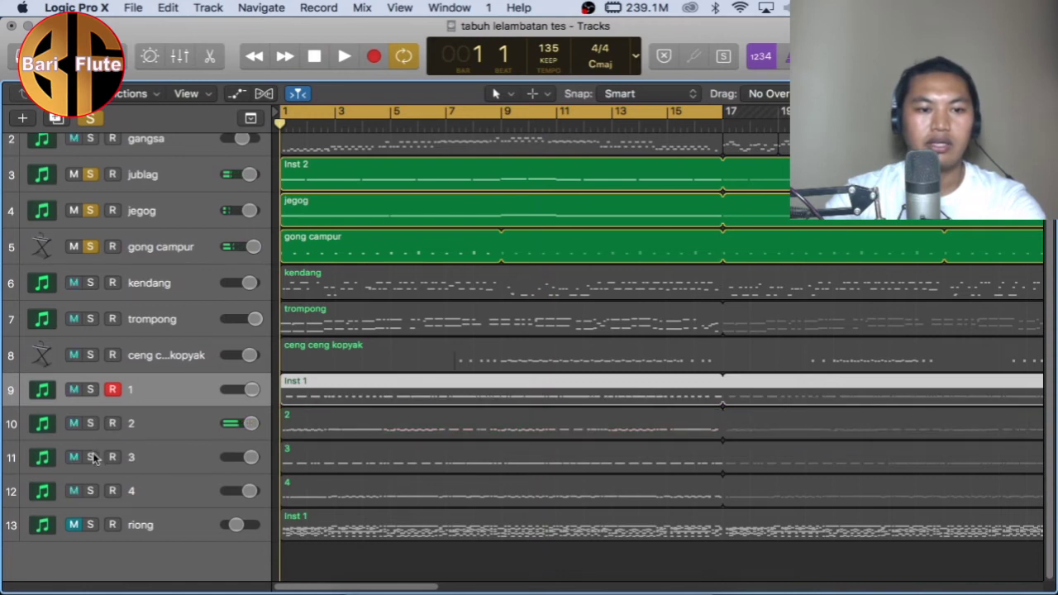
click(91, 457)
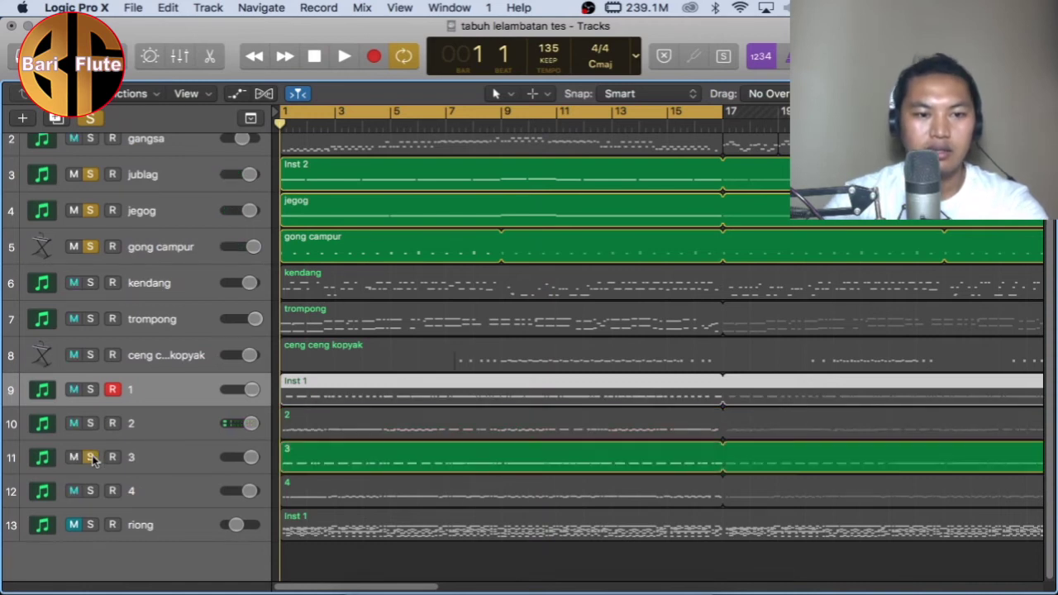
key(space)
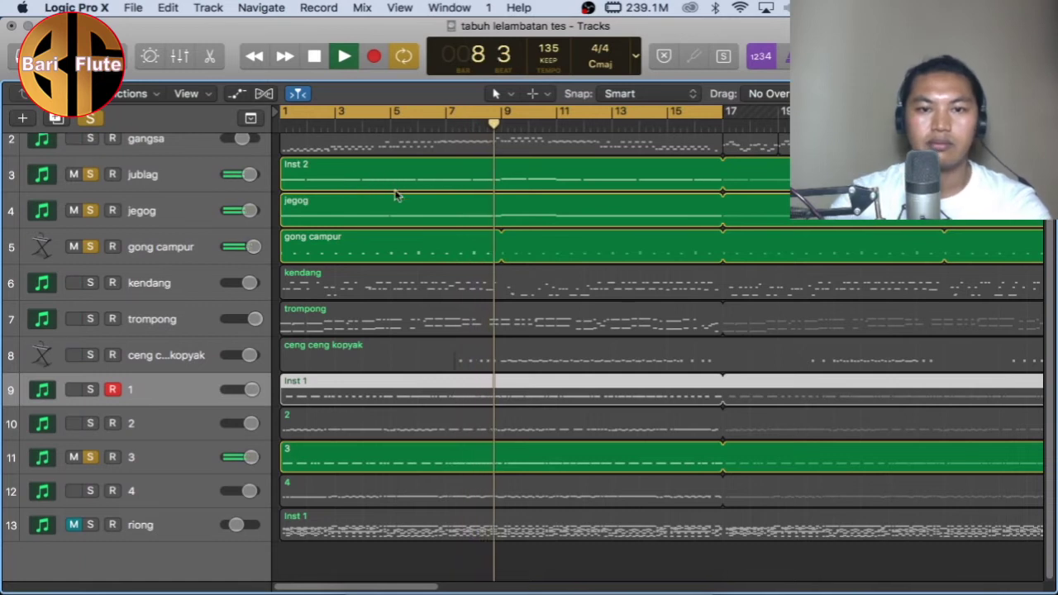
key(space)
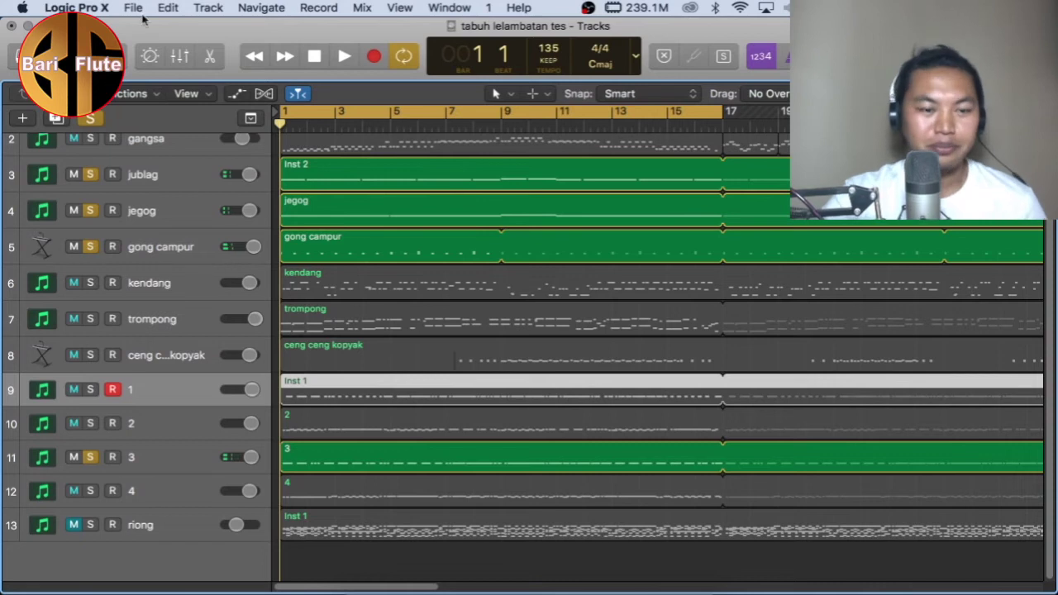
- Swap the solo from track 3 to track 4 and play it, first with track 2 briefly soloed and then without it
click(91, 492)
click(91, 458)
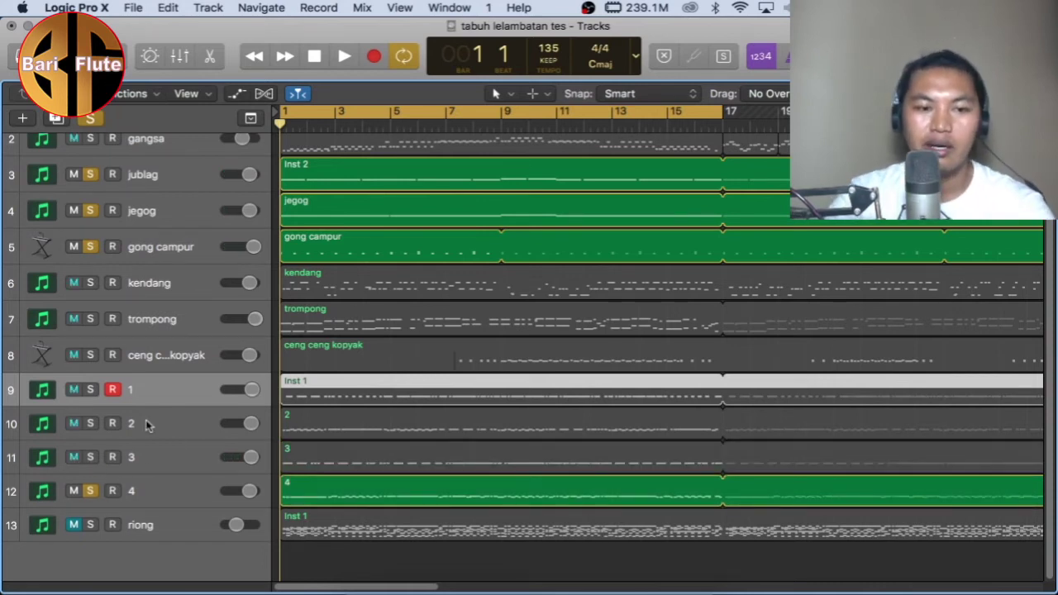
key(space)
click(90, 424)
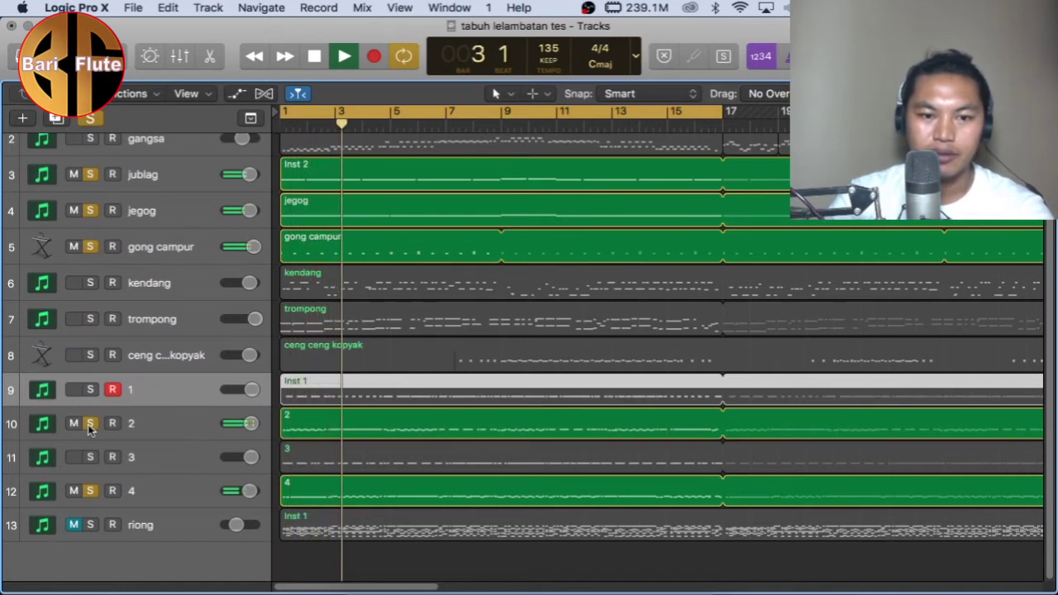
click(90, 423)
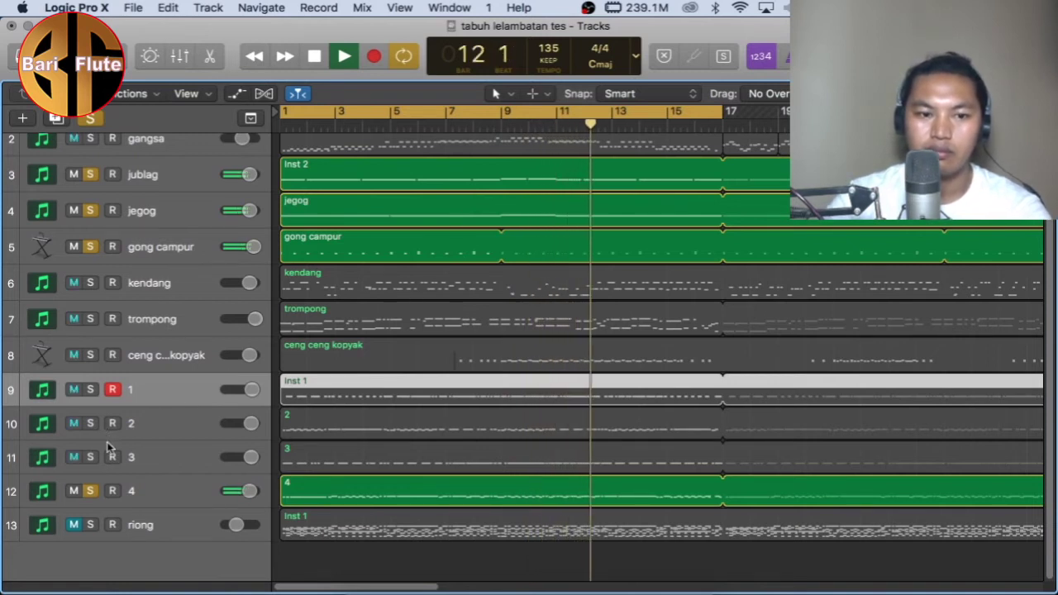
key(space)
- Solo tracks 1, 2 and 3 in addition to track 4 and play all four parts together
click(90, 389)
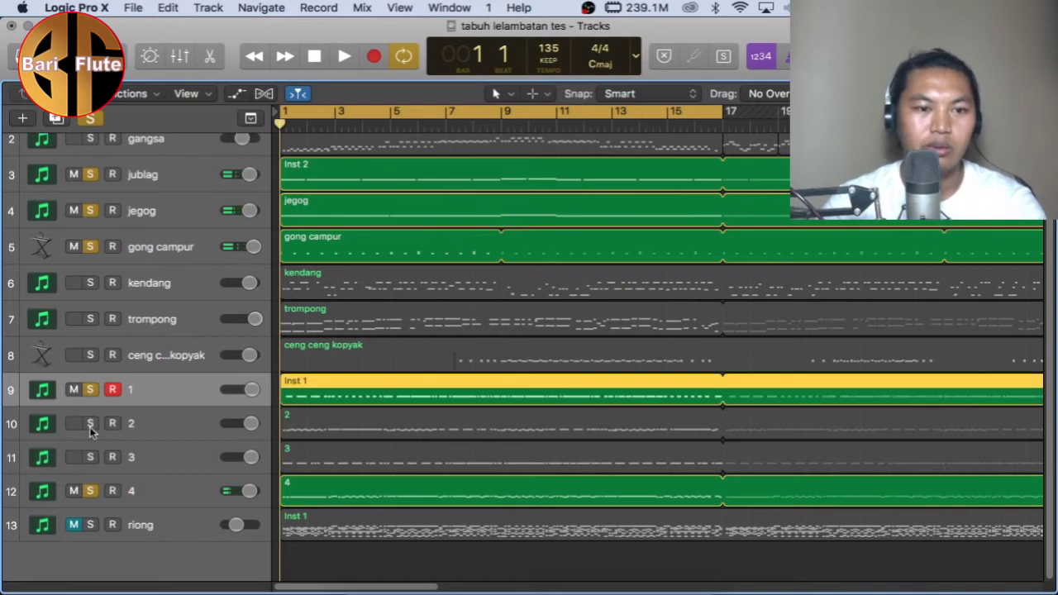
click(90, 423)
click(90, 457)
key(space)
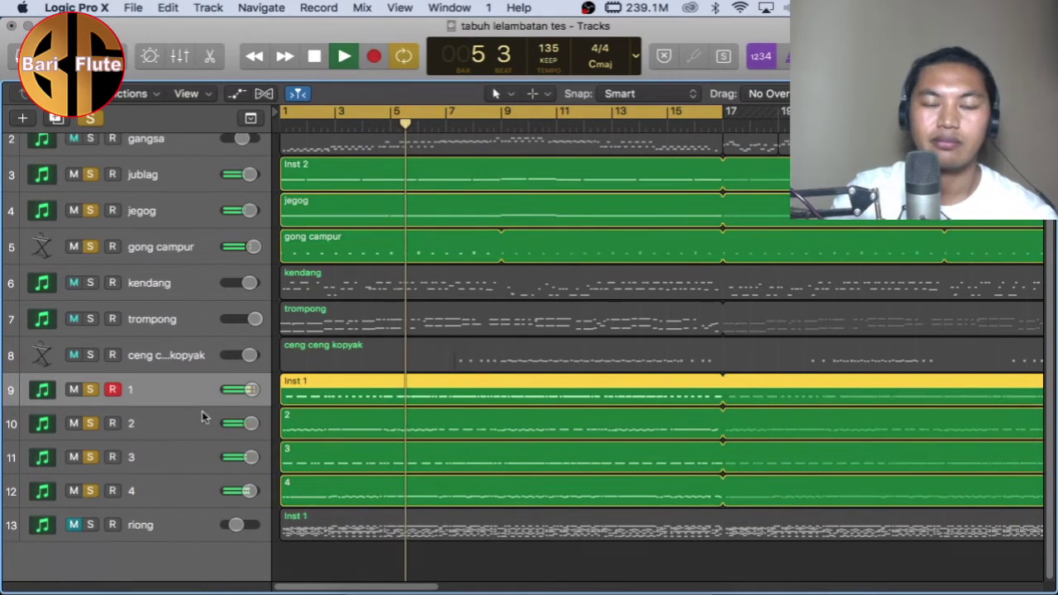
- Solo the gangsa track briefly during playback, unsolo it again, and stop playback
scroll(388, 395, up, 1)
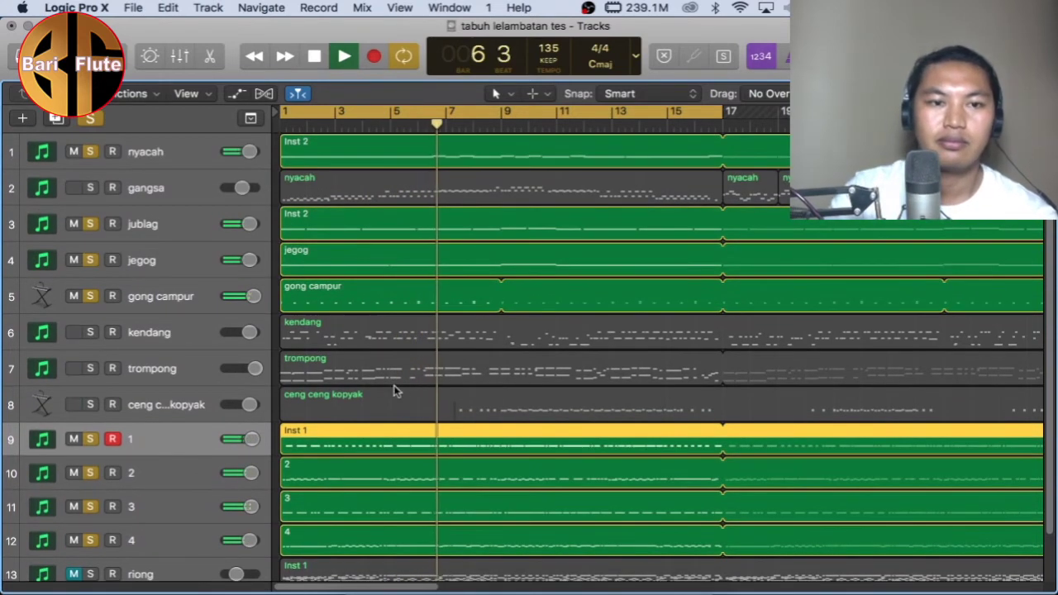
click(91, 189)
click(91, 189)
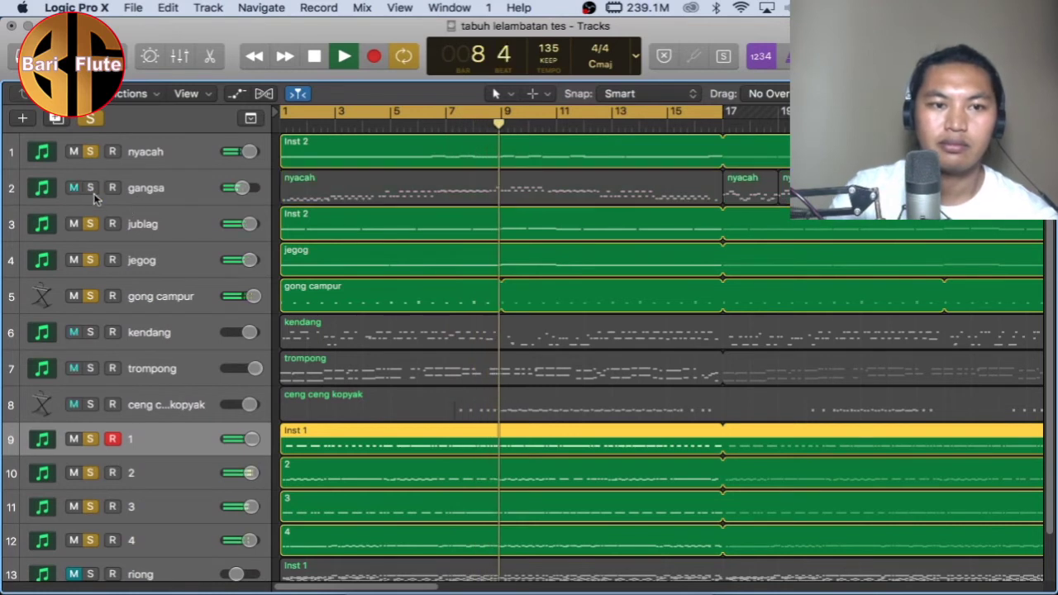
scroll(142, 245, down, 1)
scroll(171, 212, up, 1)
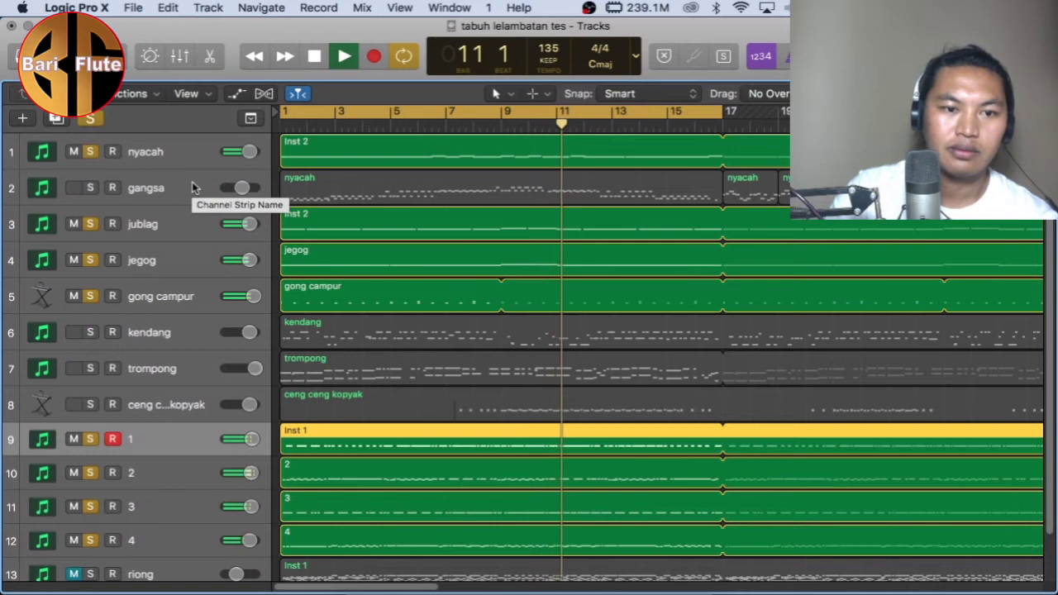
scroll(191, 285, down, 1)
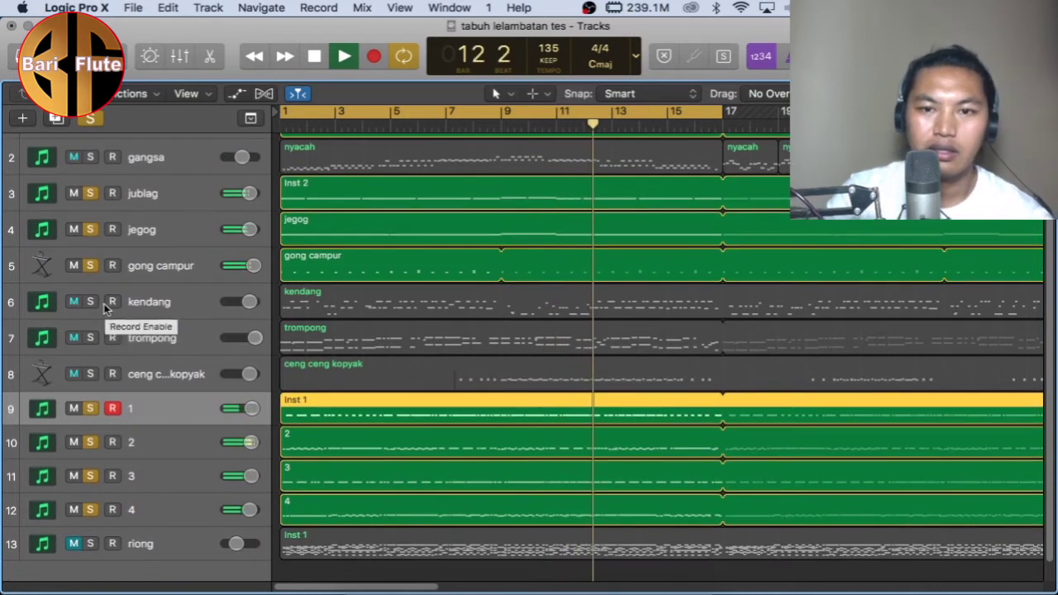
key(space)
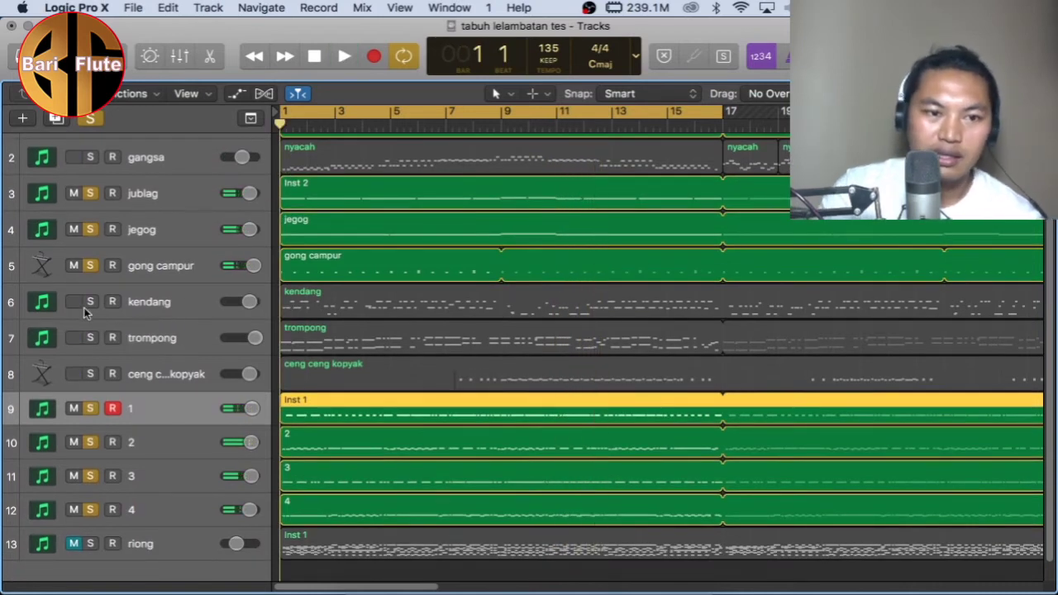
- Solo the kendang track, play it with the other soloed tracks, and raise its volume slightly
click(91, 301)
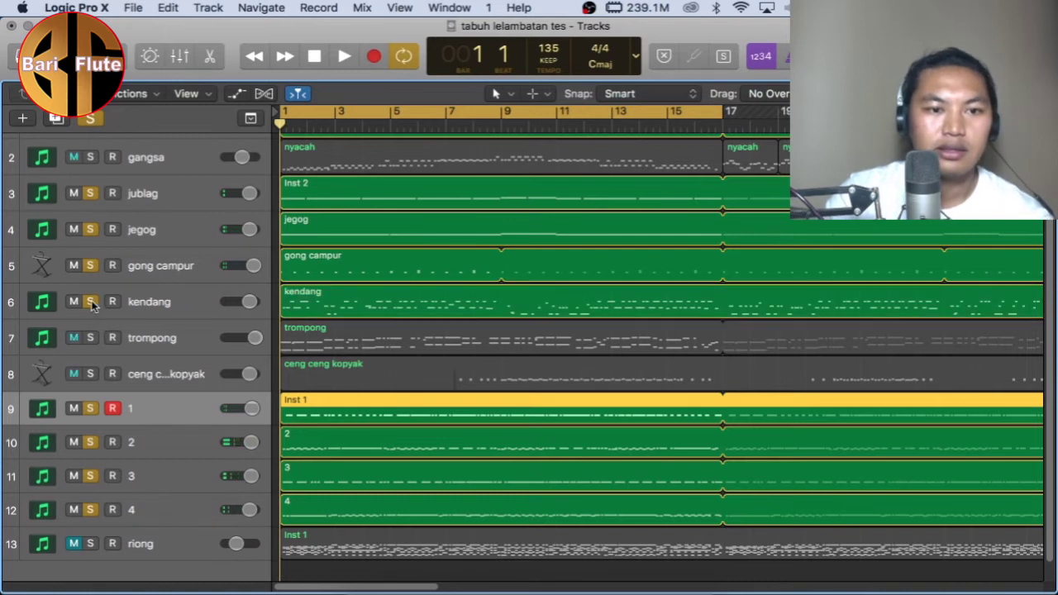
key(space)
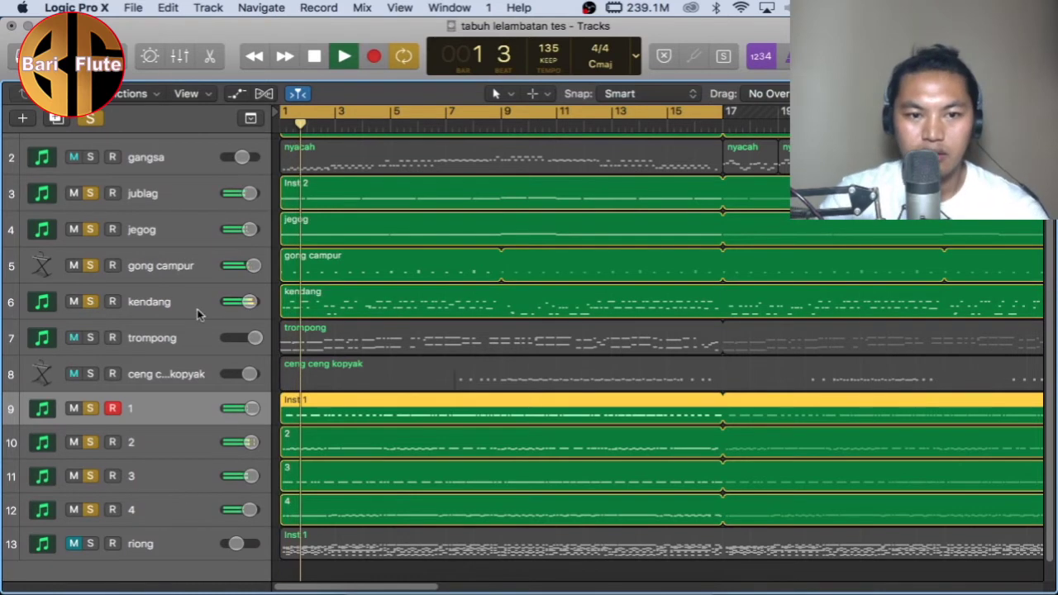
drag(252, 302, 256, 303)
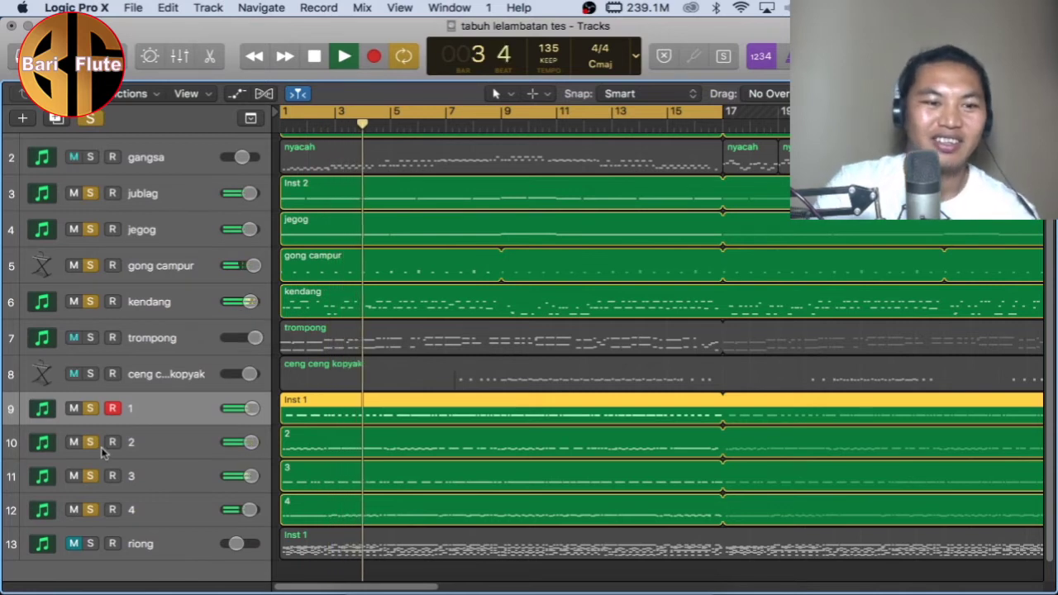
click(93, 409)
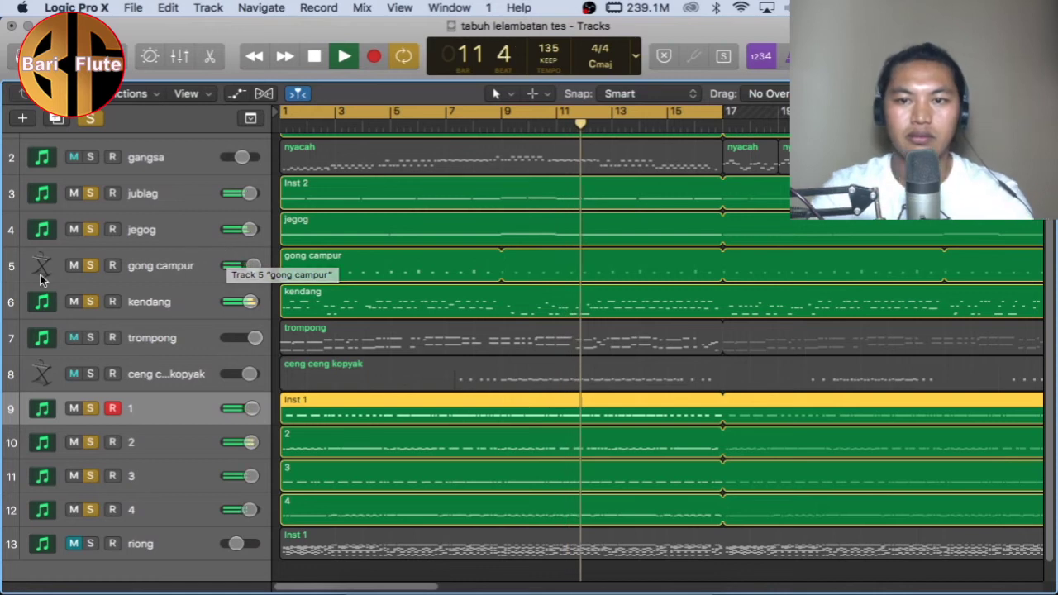
- Extend the cycle range to end at bar 33, and stop playback at the start of the cycle
scroll(614, 119, down, 5)
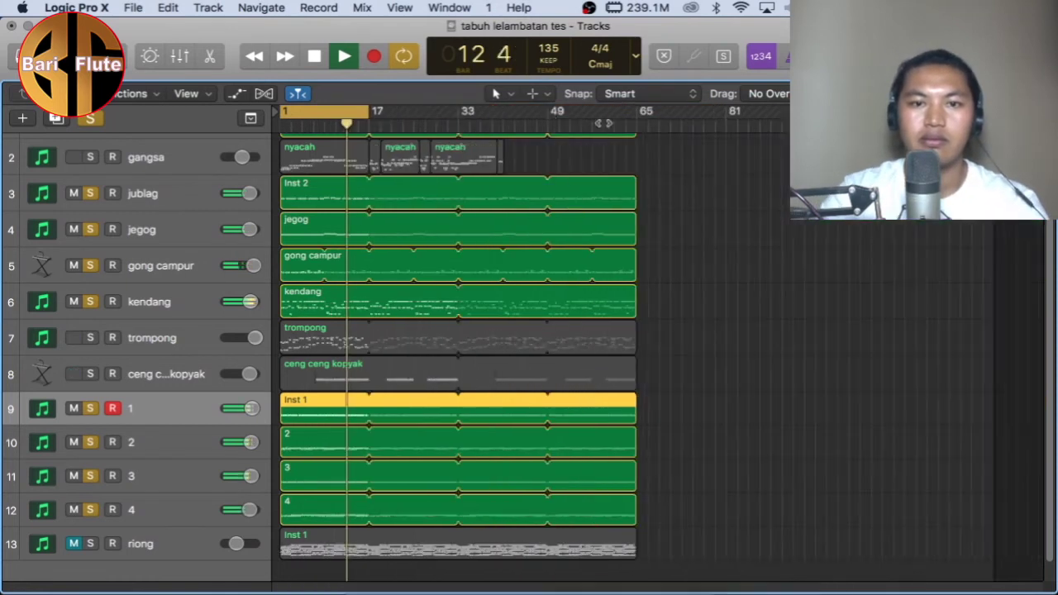
scroll(603, 123, up, 2)
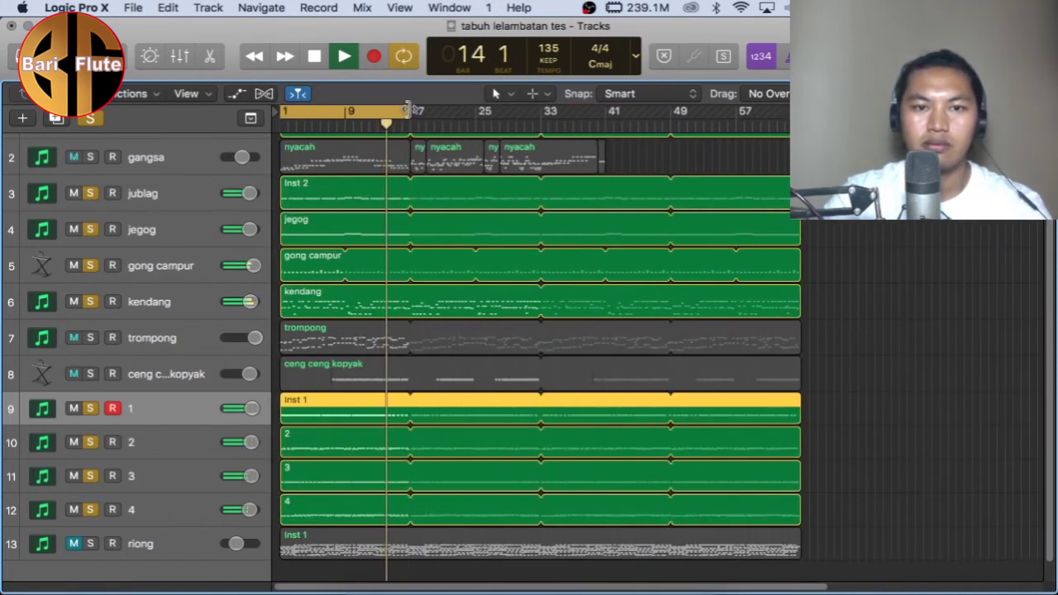
drag(407, 110, 541, 112)
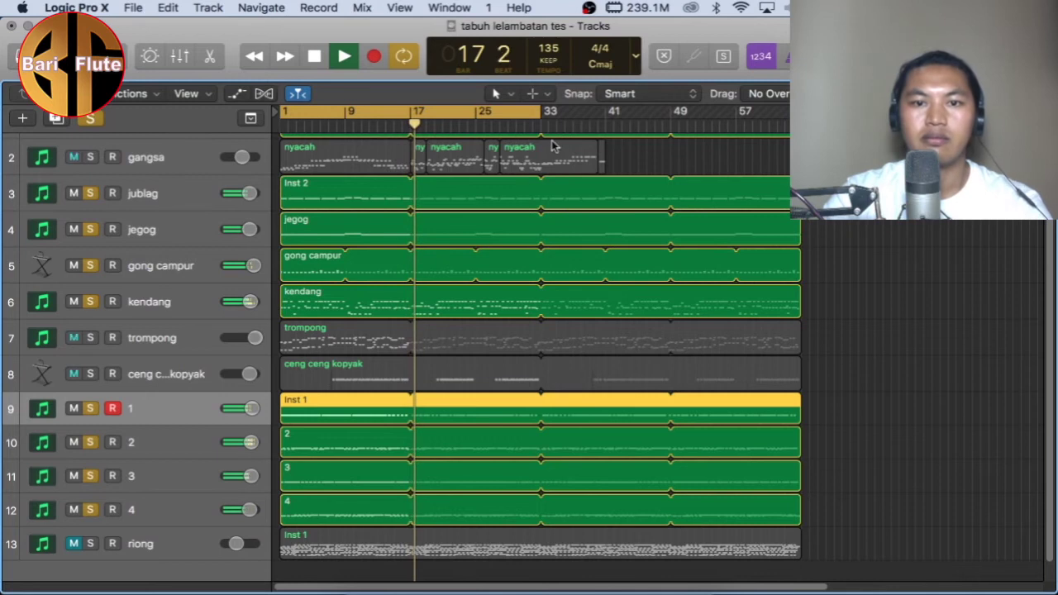
key(space)
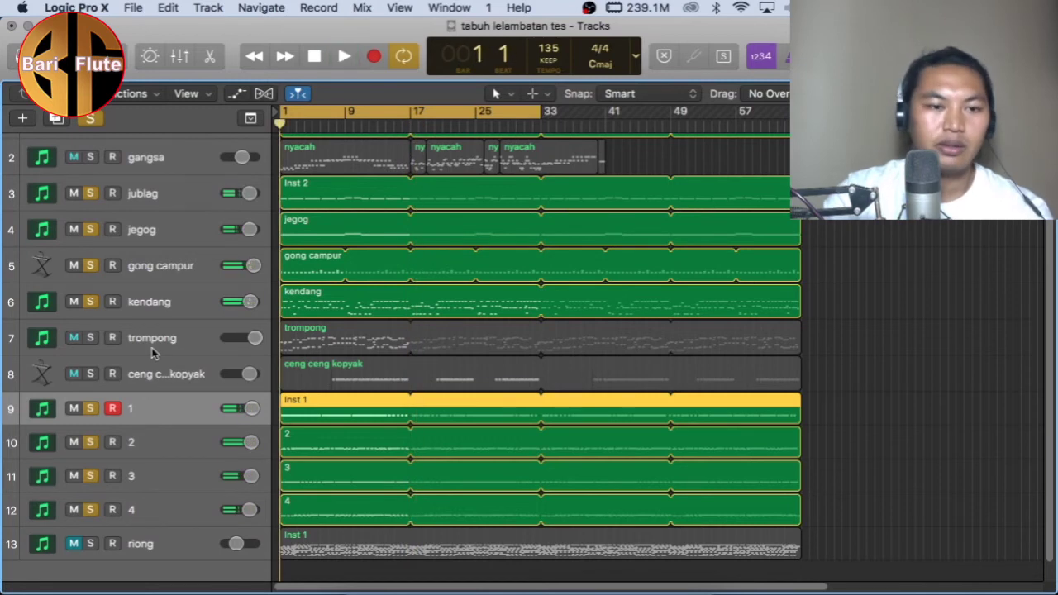
key(space)
key(space)
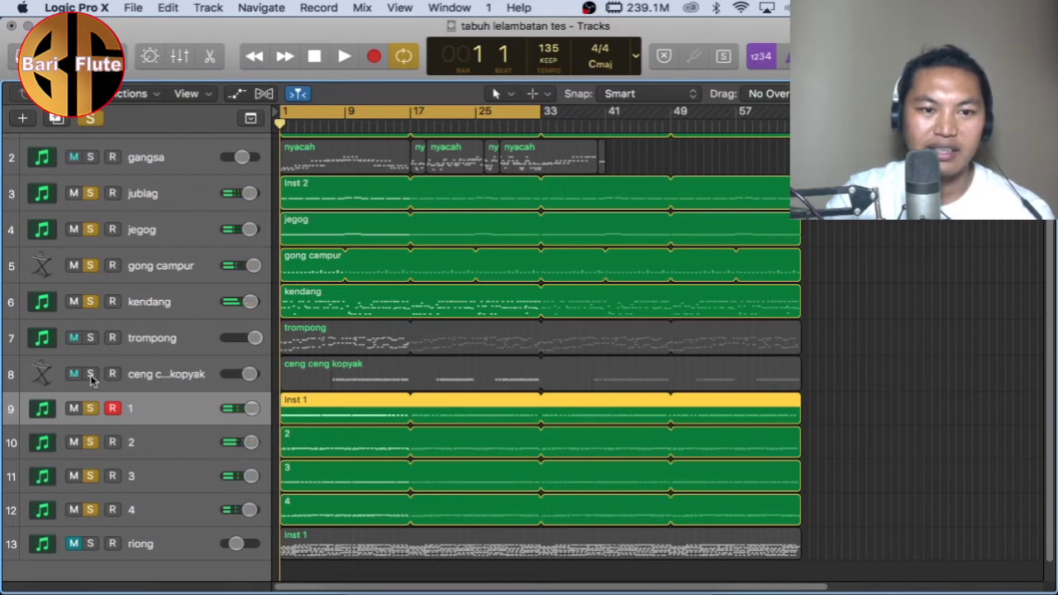
- Solo the ceng ceng kopyak and trompong tracks and play them together with the other soloed parts
click(91, 375)
key(space)
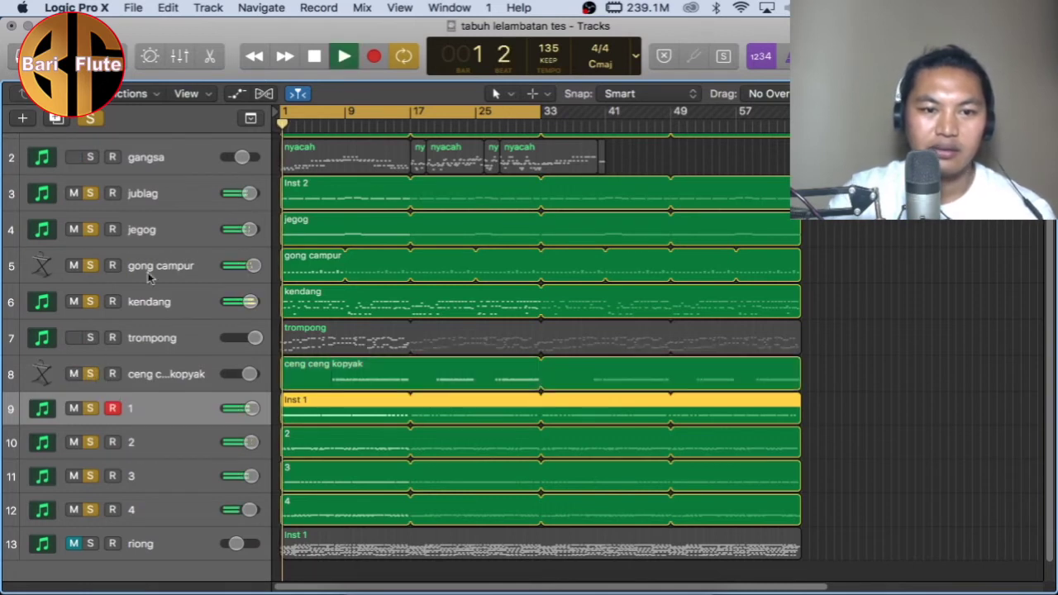
click(90, 339)
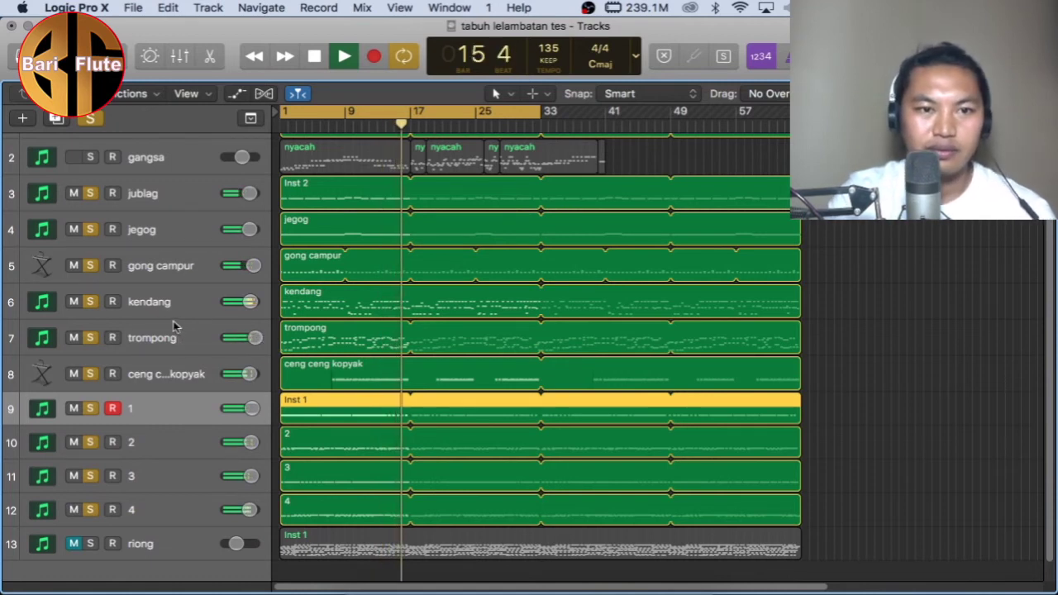
scroll(164, 253, up, 2)
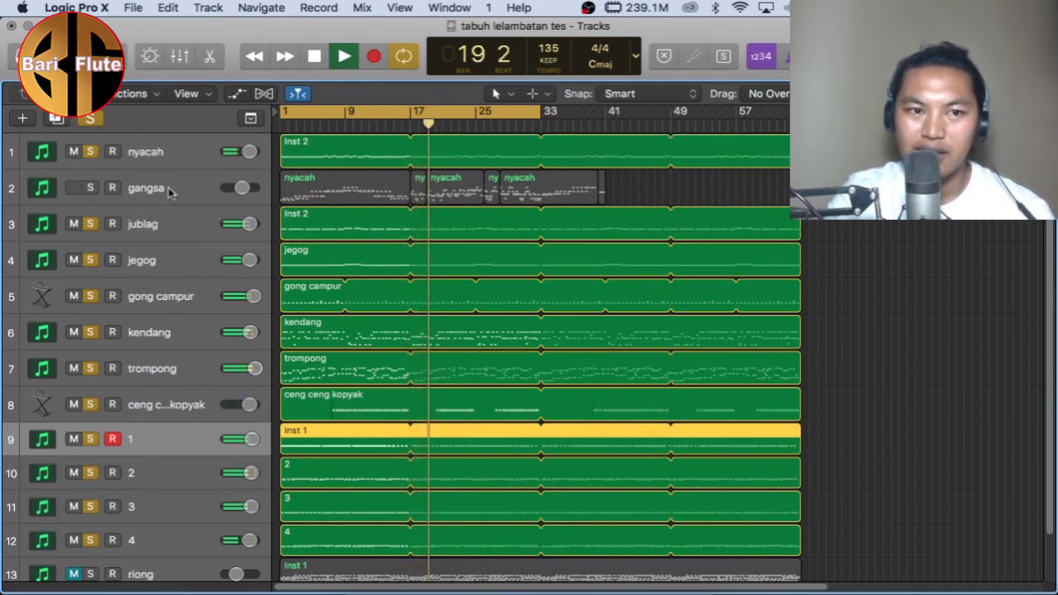
- Solo the gangsa track as well, restart playback from bar 1, and raise the gangsa volume
key(space)
click(93, 189)
key(space)
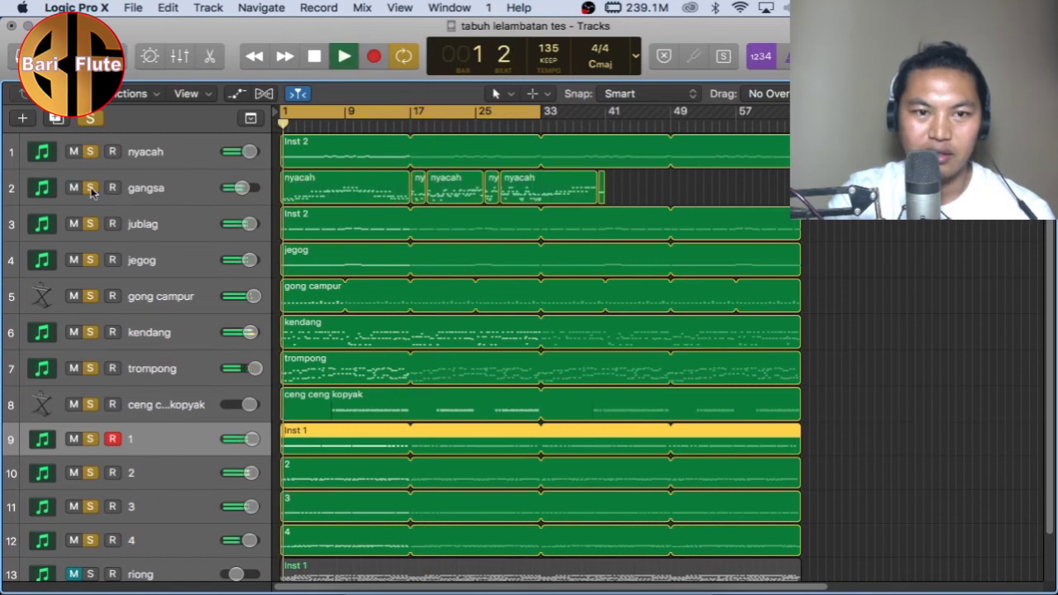
drag(241, 189, 240, 189)
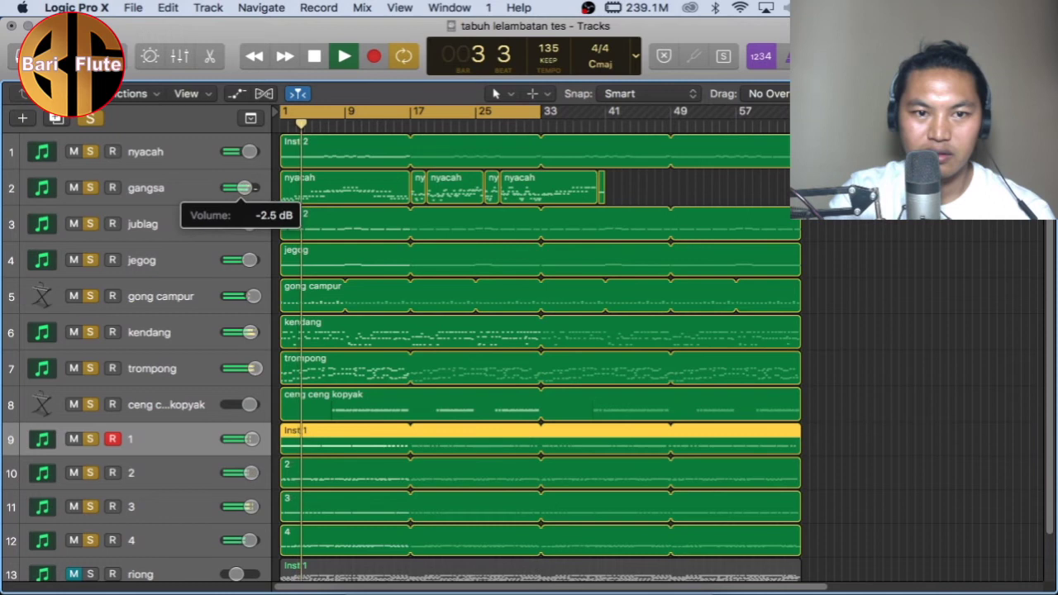
drag(250, 187, 250, 187)
- Move the riong track directly below nyacah, then stop playback and solo riong with the other parts
scroll(189, 439, down, 2)
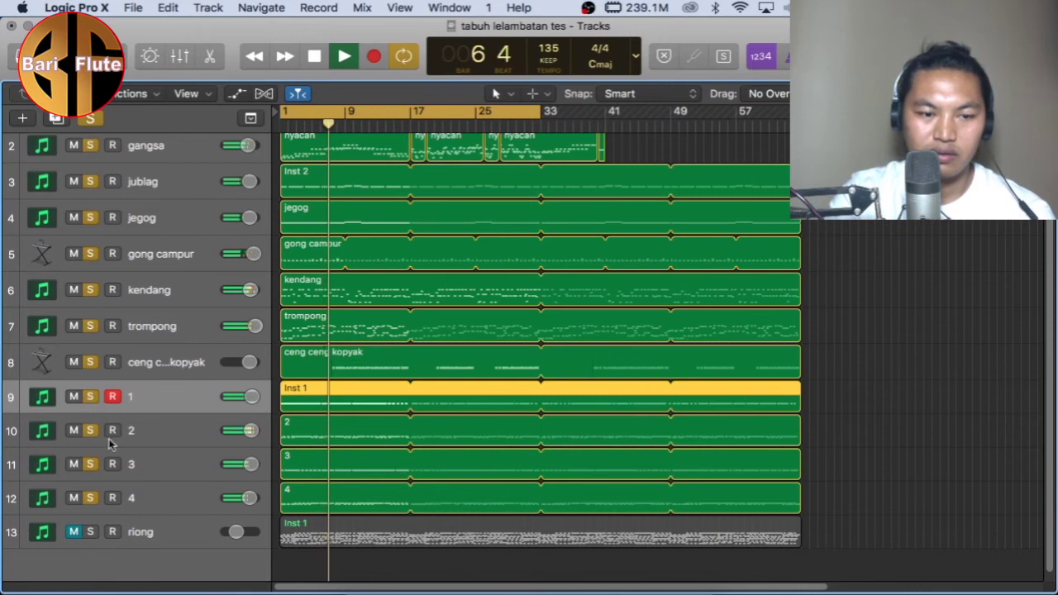
click(185, 529)
drag(185, 531, 169, 152)
scroll(169, 252, up, 3)
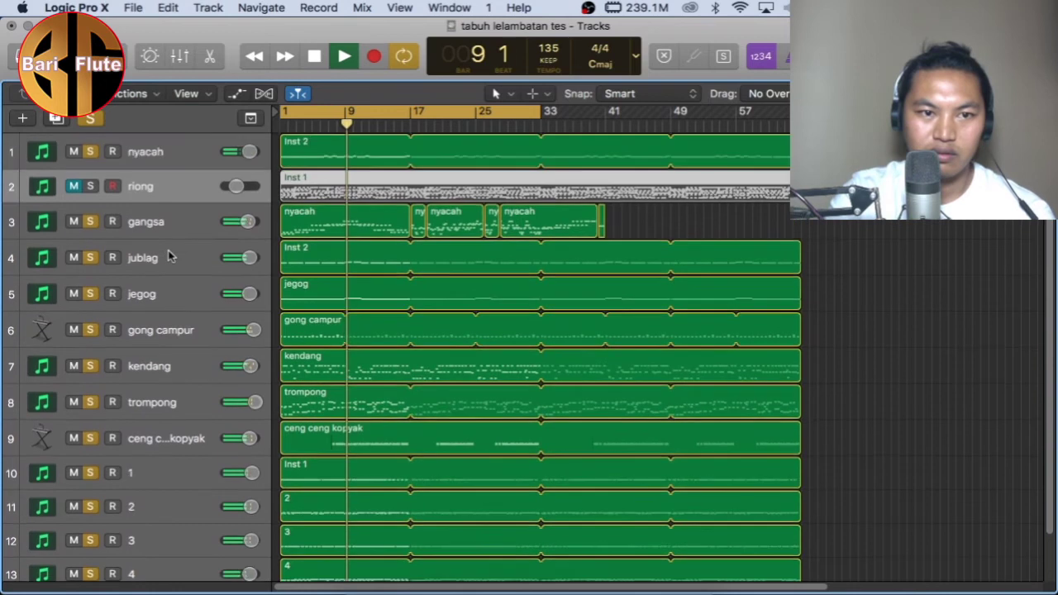
scroll(124, 331, down, 4)
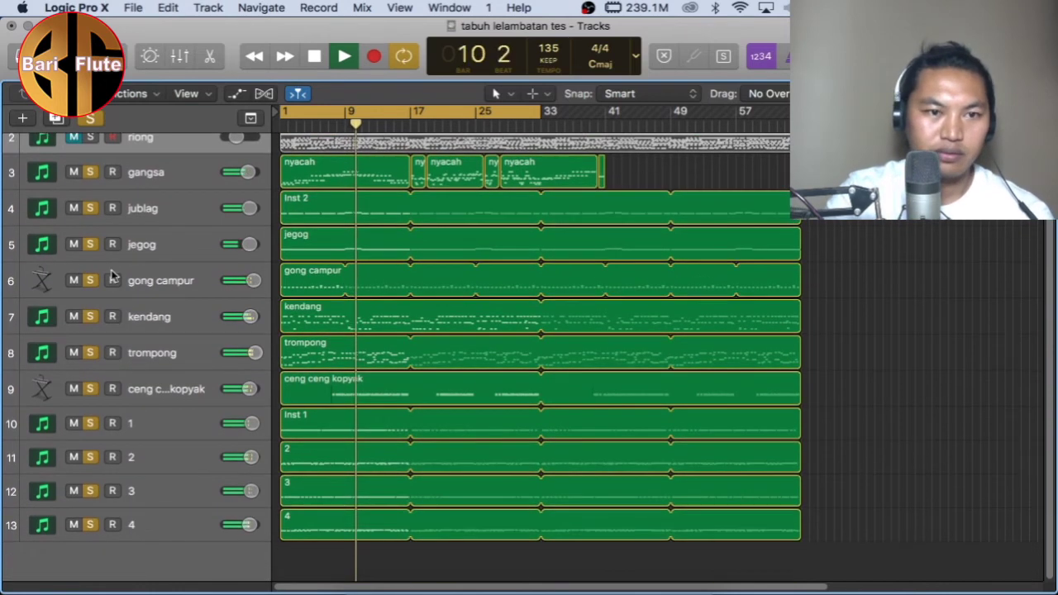
scroll(113, 276, up, 1)
key(space)
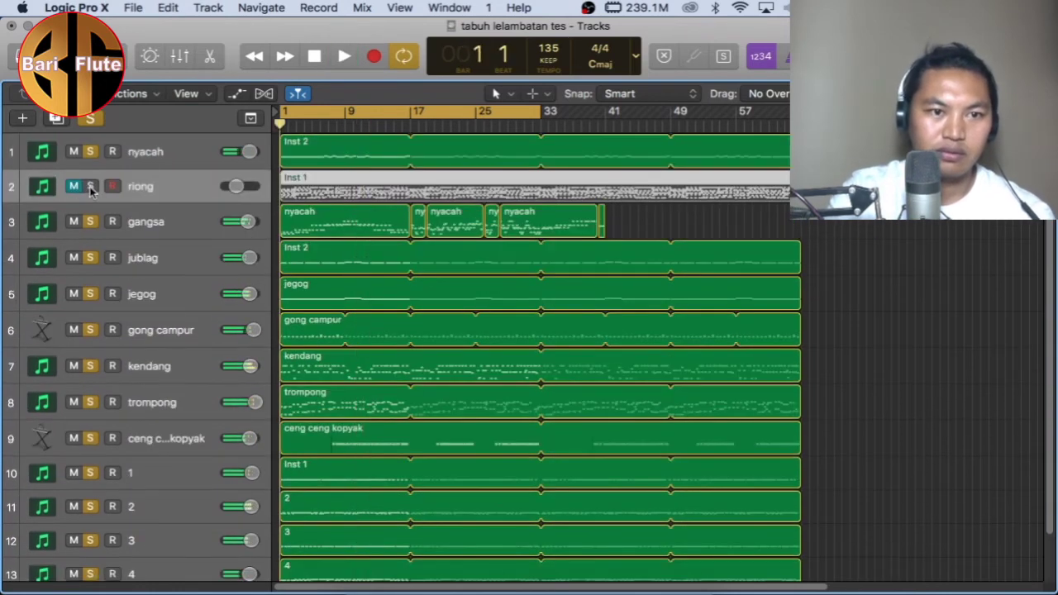
click(78, 188)
- Remove the solo from tracks 1, 2, 3 and 4, checking the mix with a brief playback
scroll(157, 347, down, 2)
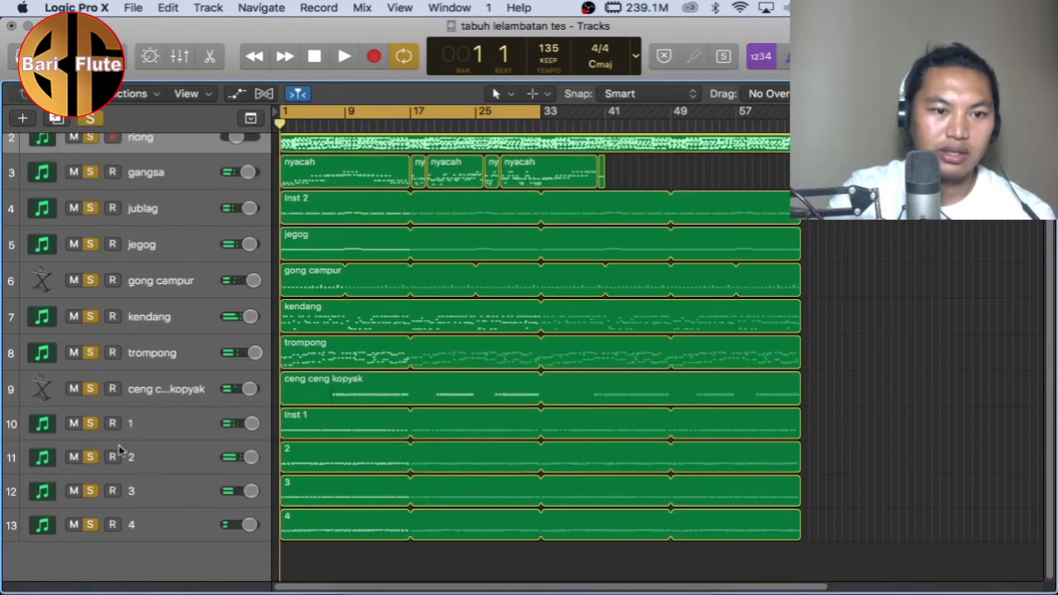
click(90, 428)
click(92, 459)
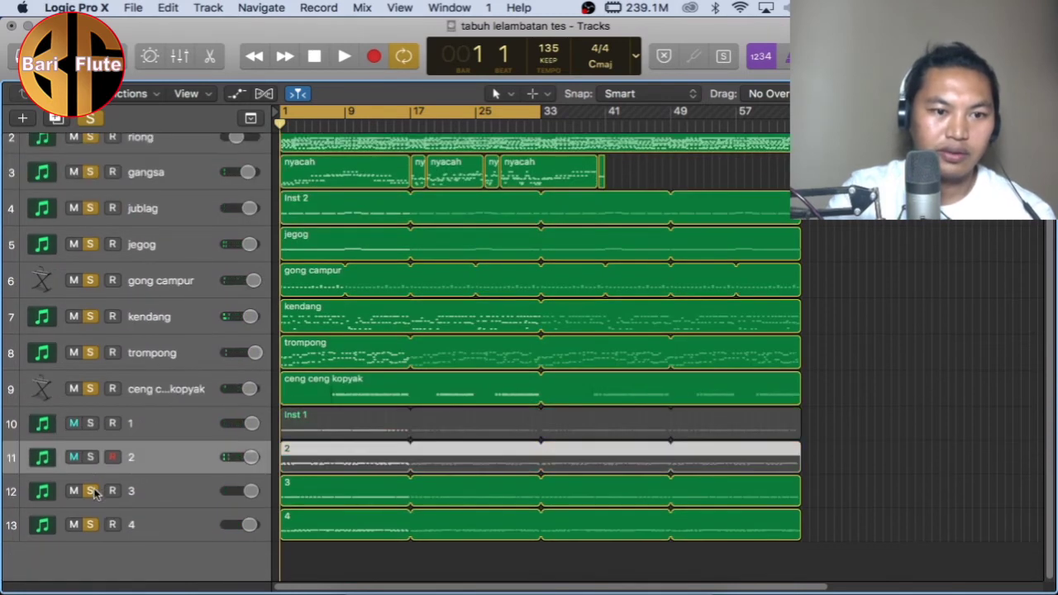
click(92, 492)
click(90, 524)
scroll(100, 438, up, 2)
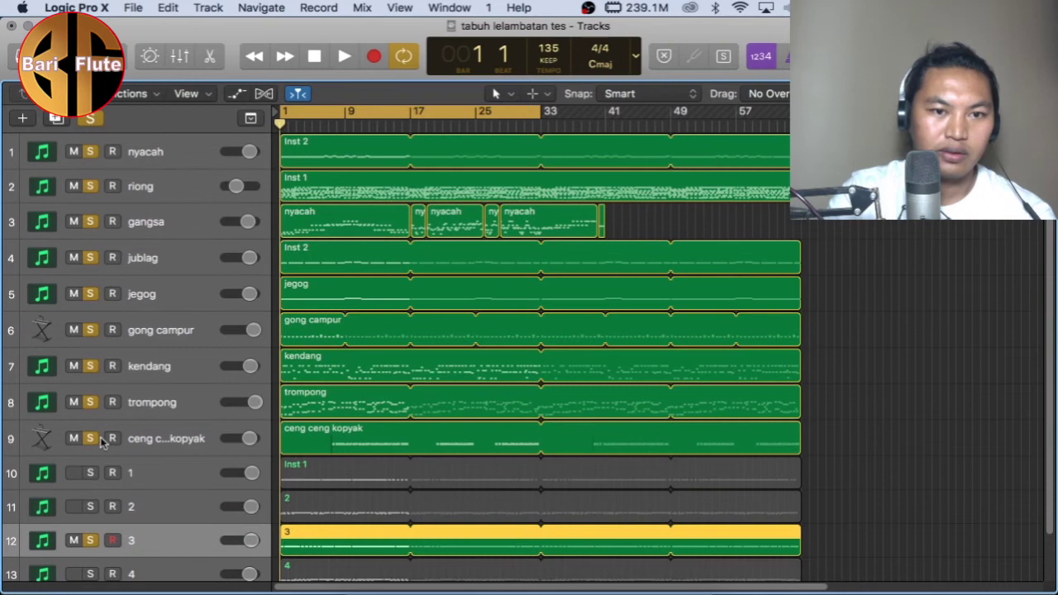
key(space)
scroll(136, 347, down, 2)
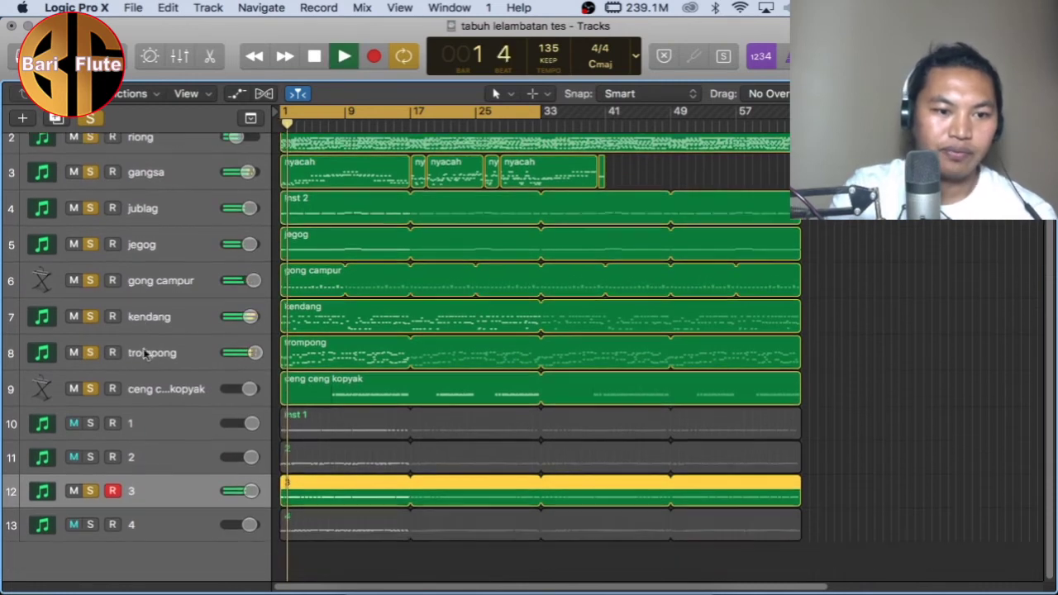
key(space)
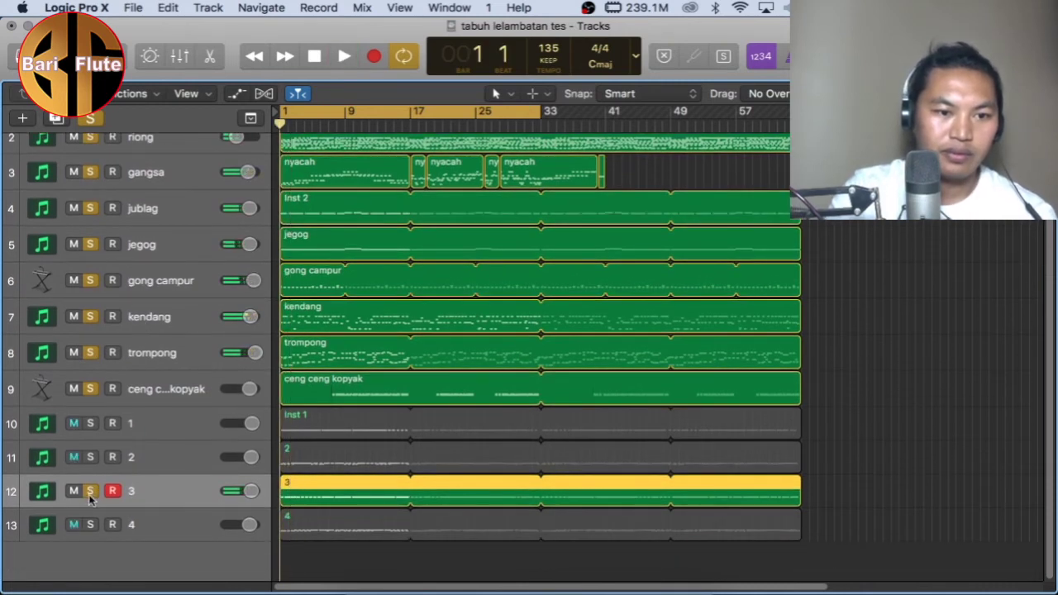
click(91, 493)
- Clear all solos, solo only the riong track, and raise its volume to about +2.0 dB during playback
scroll(128, 442, up, 2)
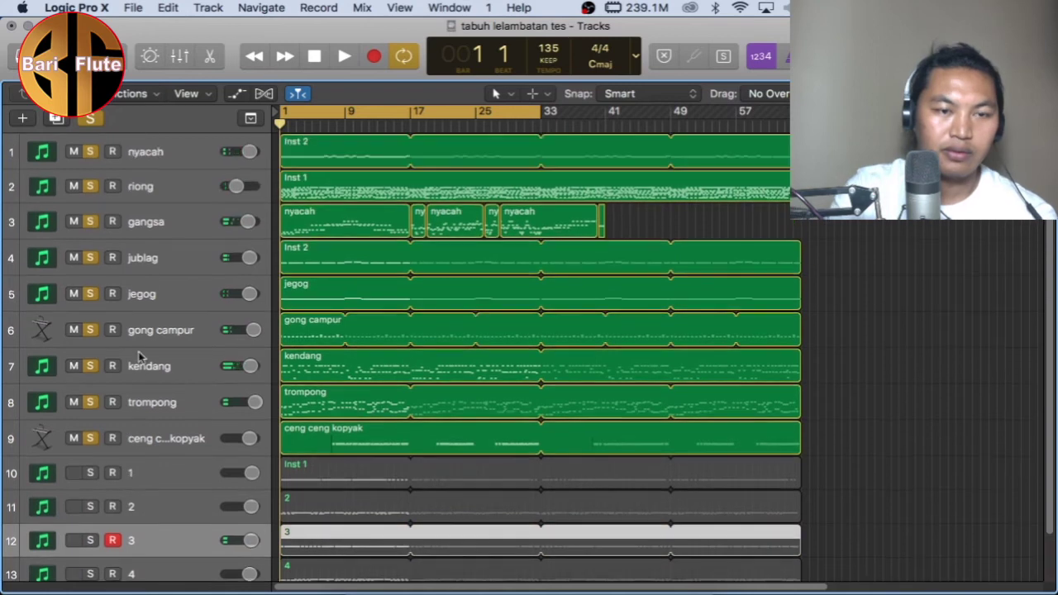
key(space)
click(91, 187)
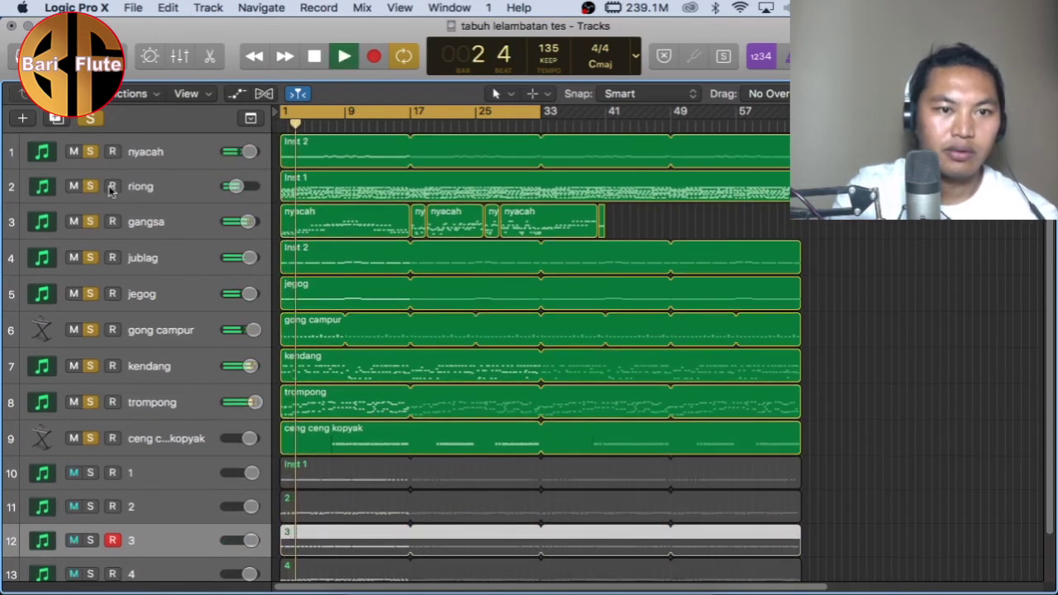
click(91, 186)
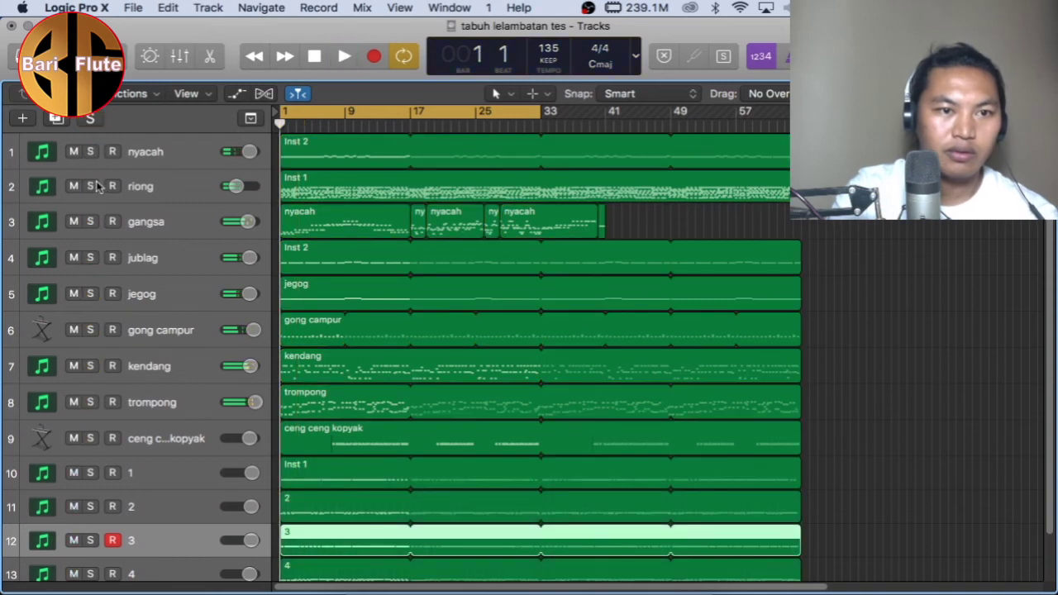
click(96, 187)
key(space)
drag(234, 186, 248, 186)
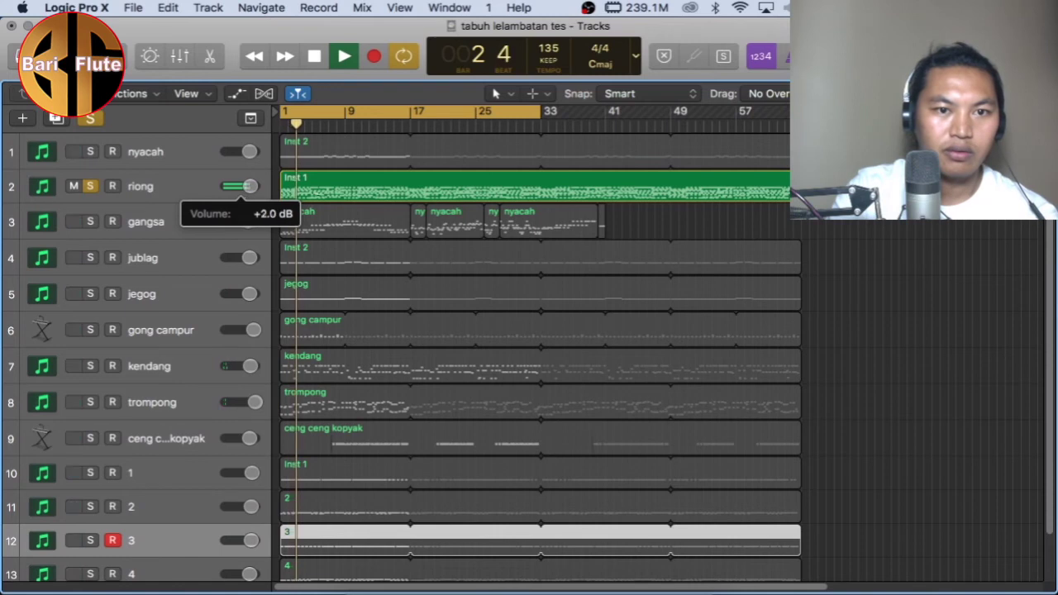
- Restart playback with the riong solo cleared, and mute tracks 1, 2, 3 and 4
key(space)
key(space)
click(92, 121)
scroll(133, 347, down, 1)
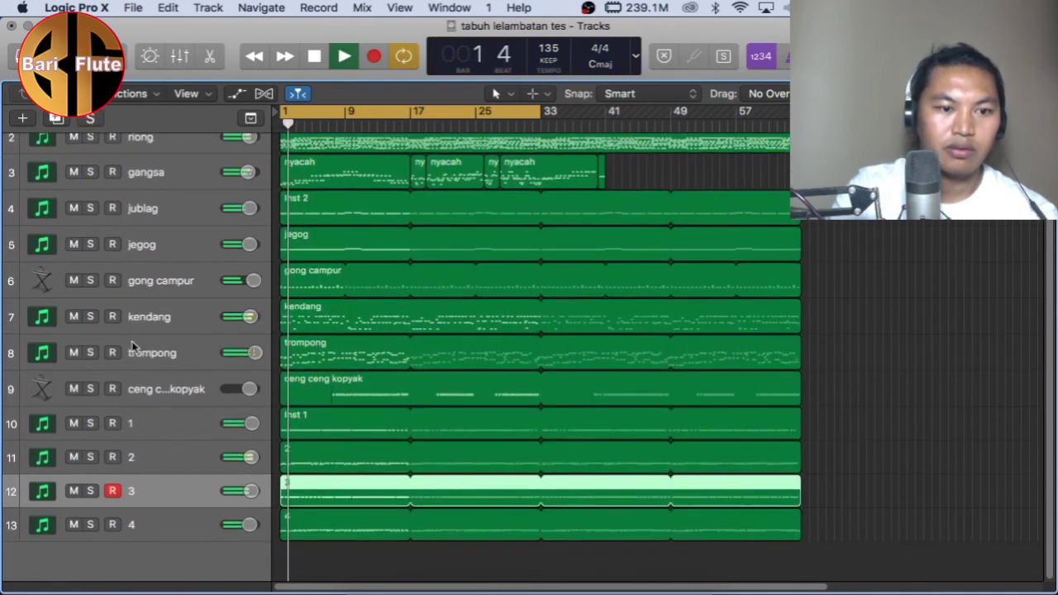
click(74, 423)
click(73, 457)
click(73, 491)
click(74, 524)
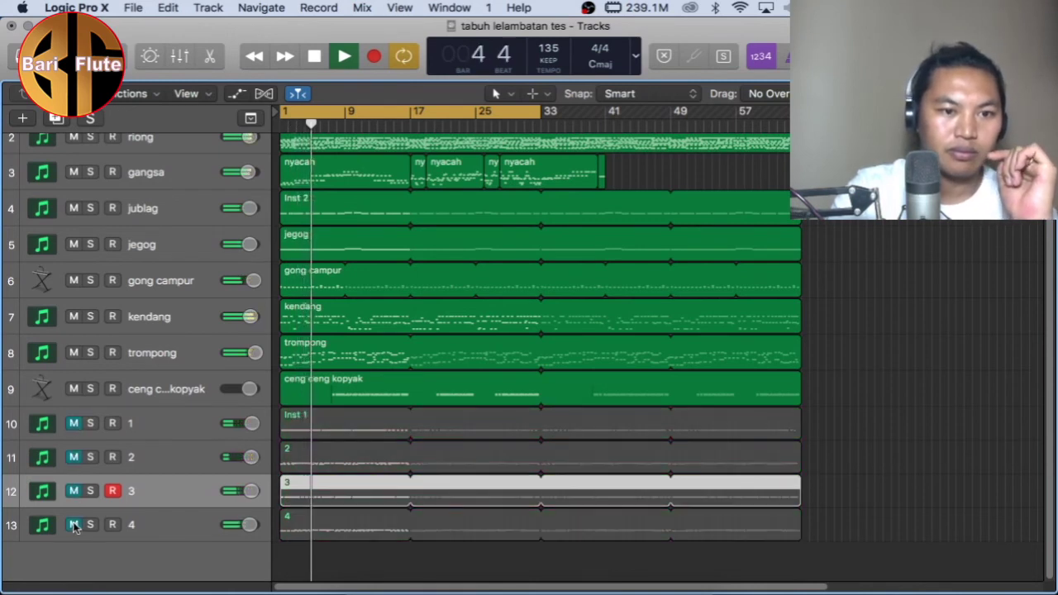
- Raise the riong volume slightly and lower the gangsa volume during playback, then stop playback
scroll(132, 355, up, 2)
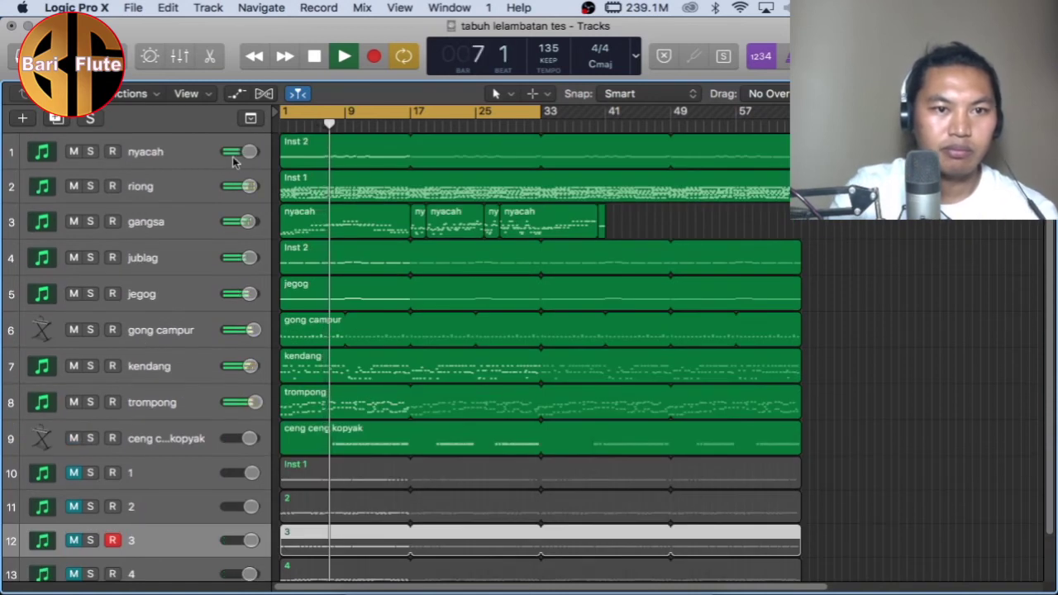
drag(244, 191, 234, 222)
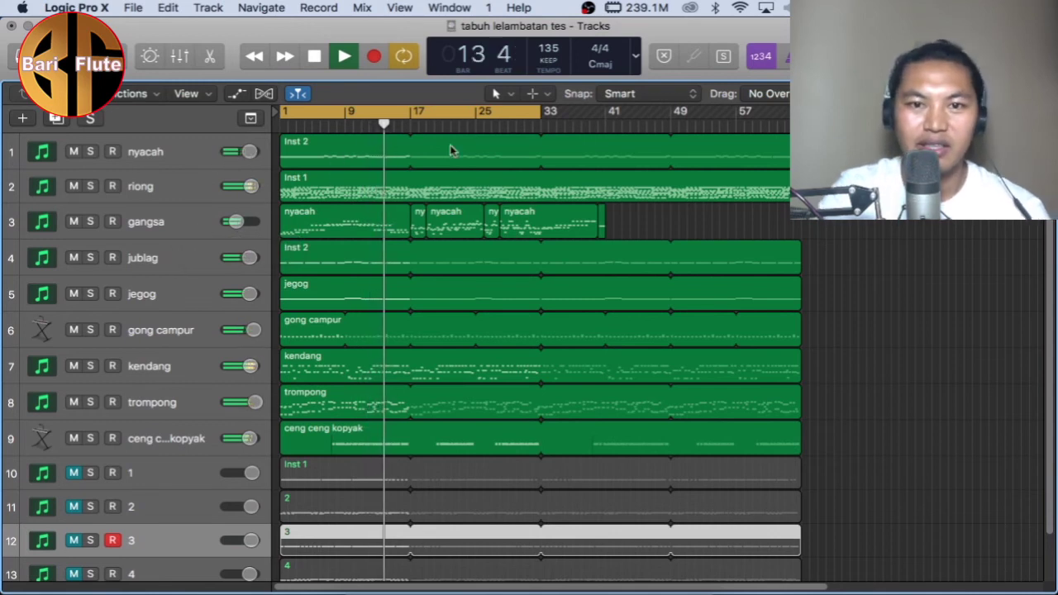
key(space)
click(542, 113)
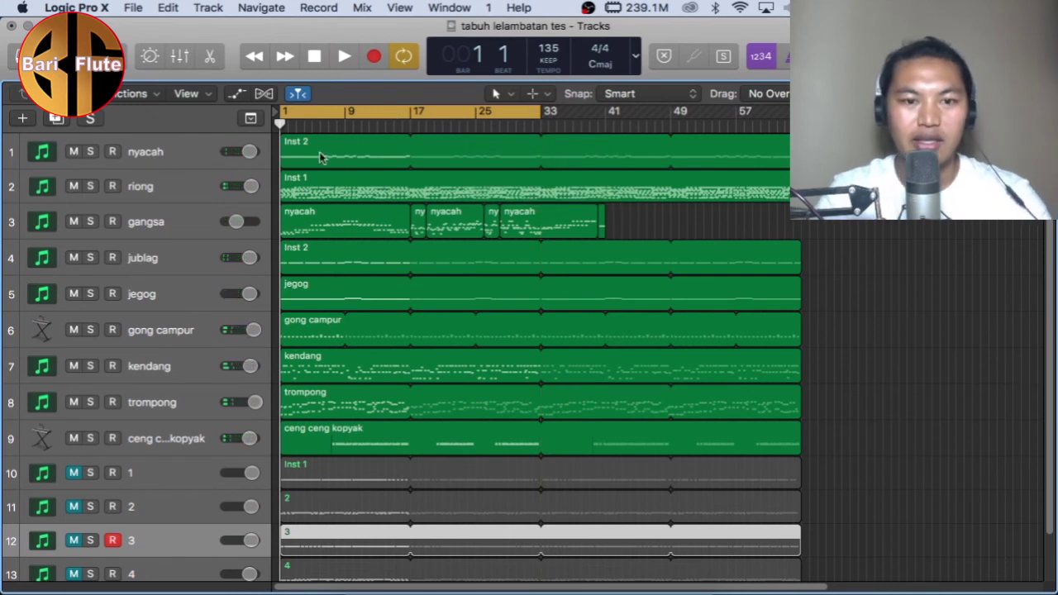
- Play the arrangement again from bar 1 and raise the gangsa volume
scroll(359, 219, down, 2)
scroll(360, 219, up, 2)
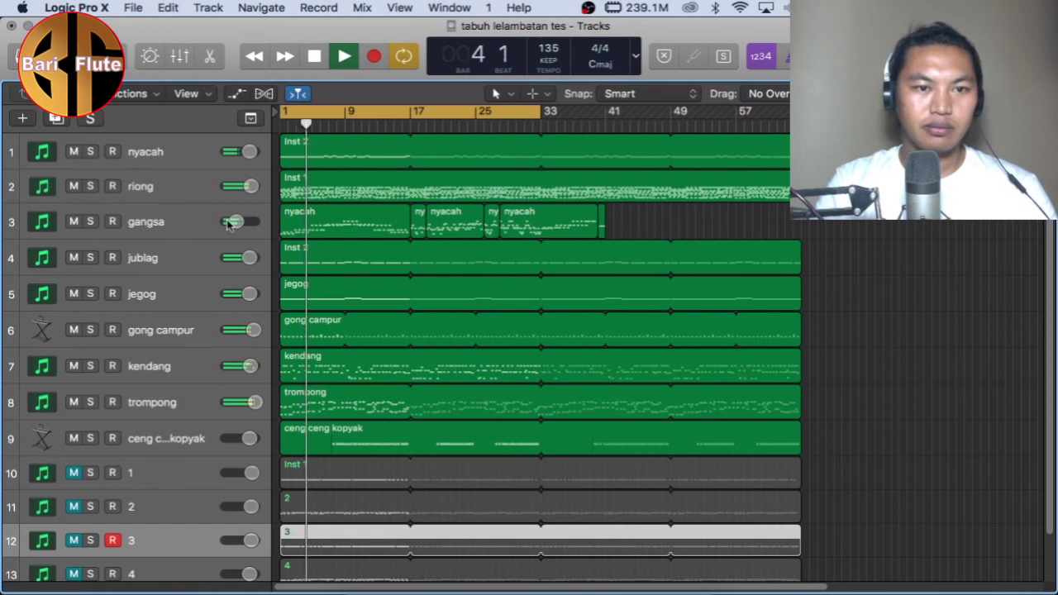
drag(236, 222, 236, 221)
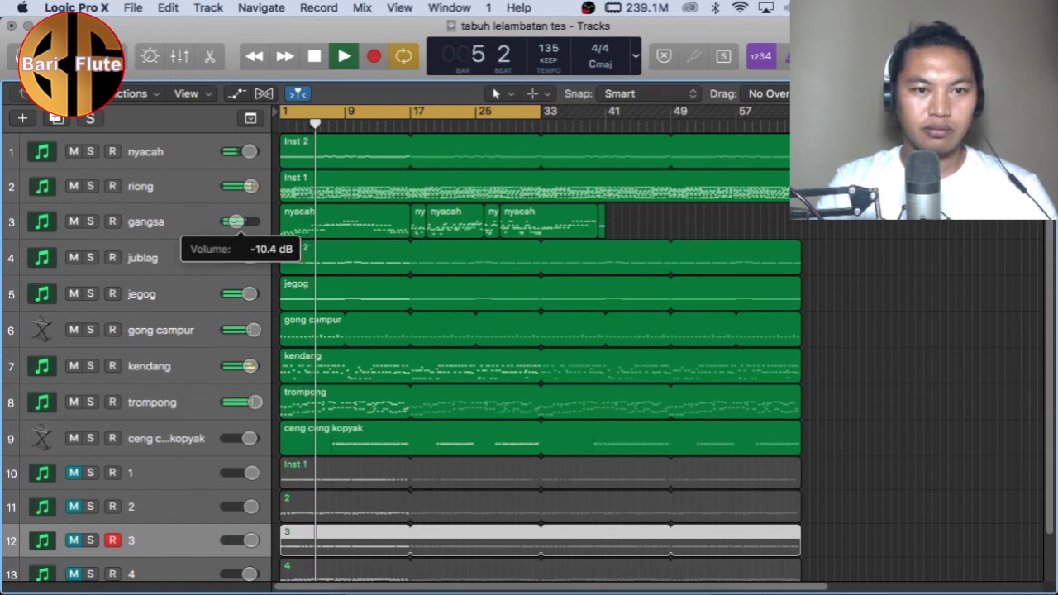
mouse_move(242, 221)
mouse_down()
mouse_move(252, 222)
mouse_move(239, 222)
mouse_up()
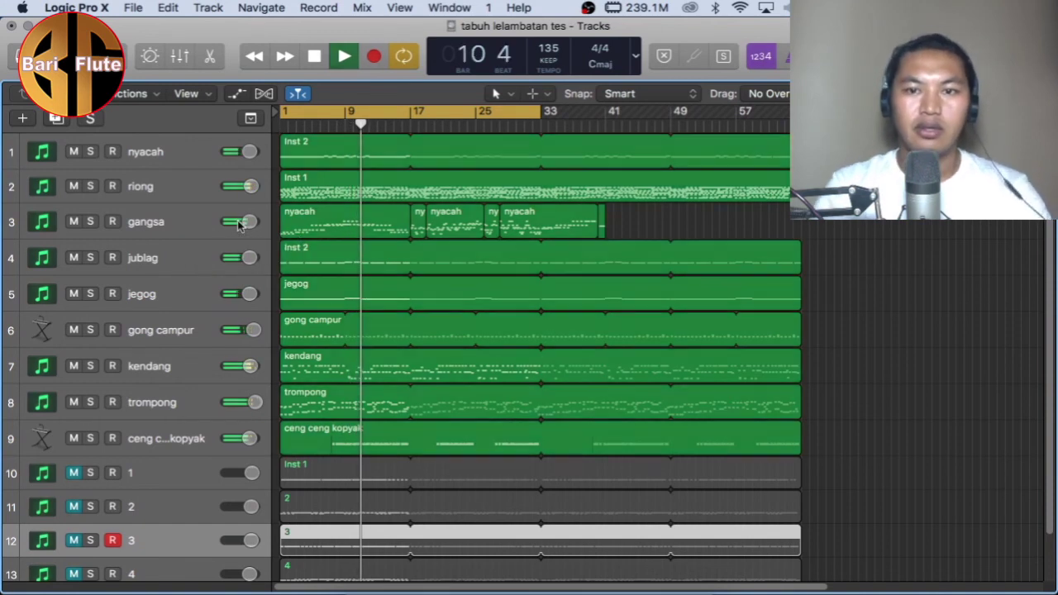